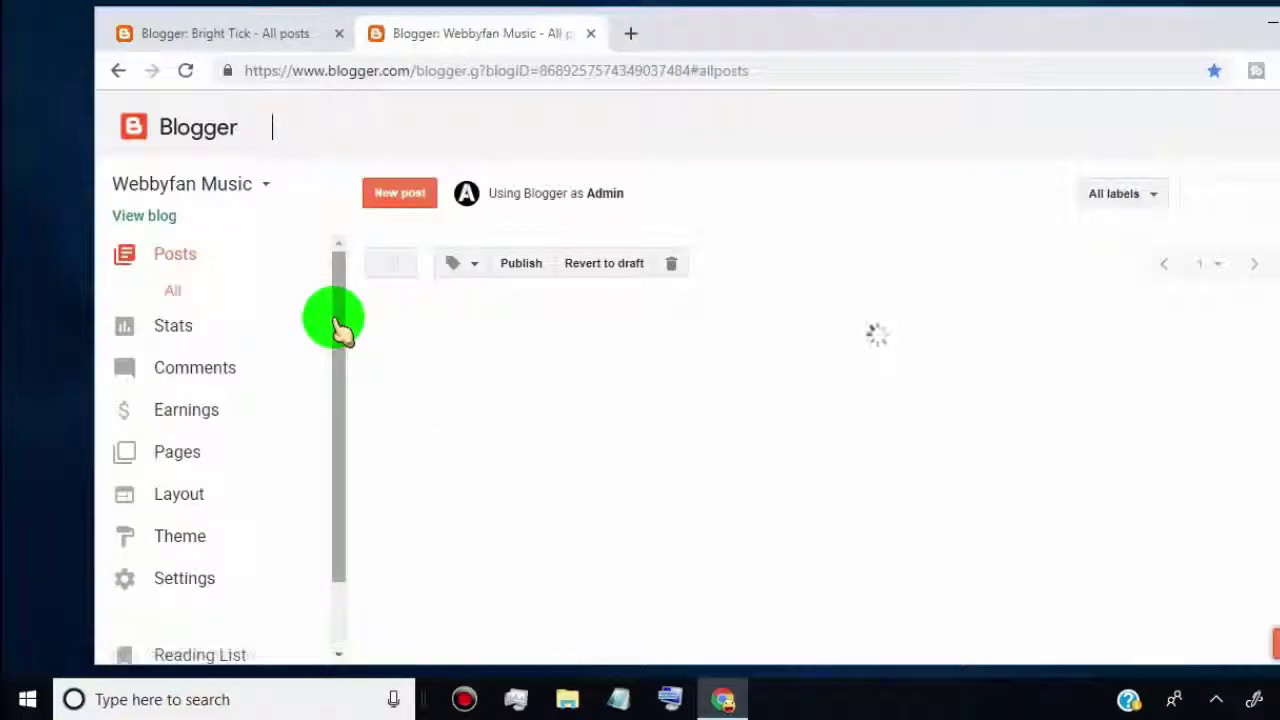
# - Switch to the Bright Tick blog and open its Other settings at the Google Analytics section
pyautogui.click(266, 186)
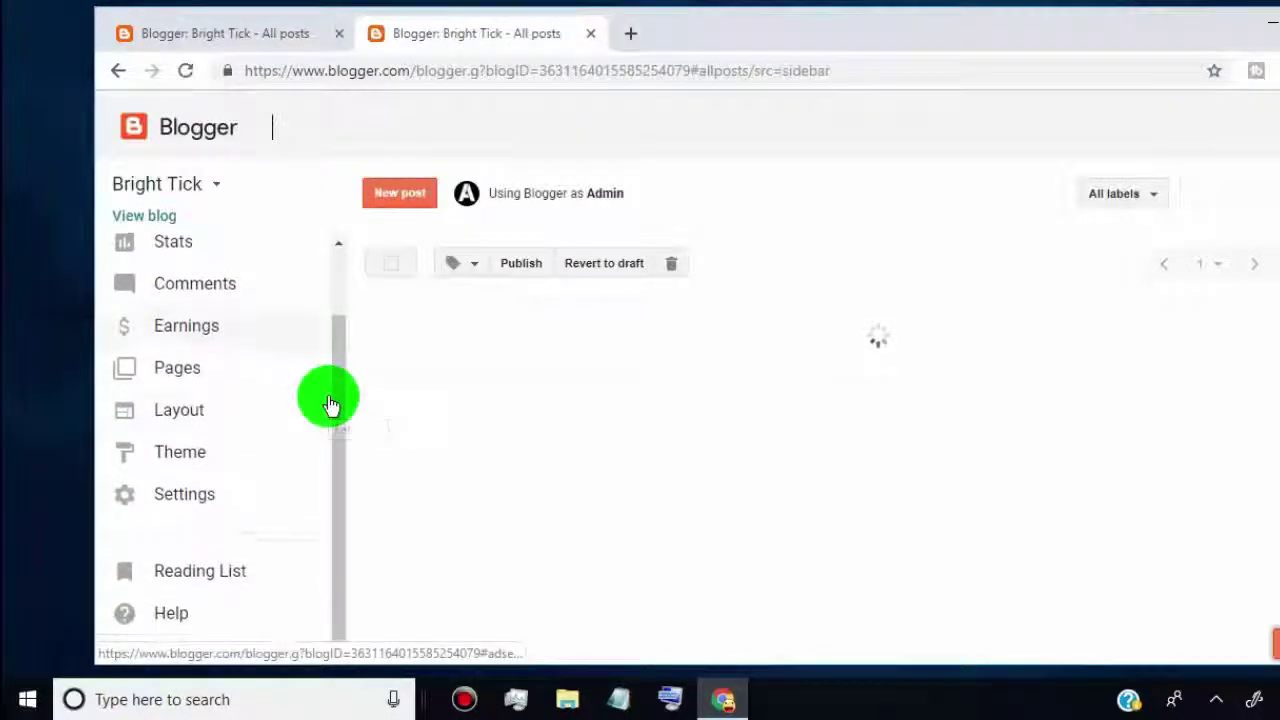
pyautogui.click(213, 503)
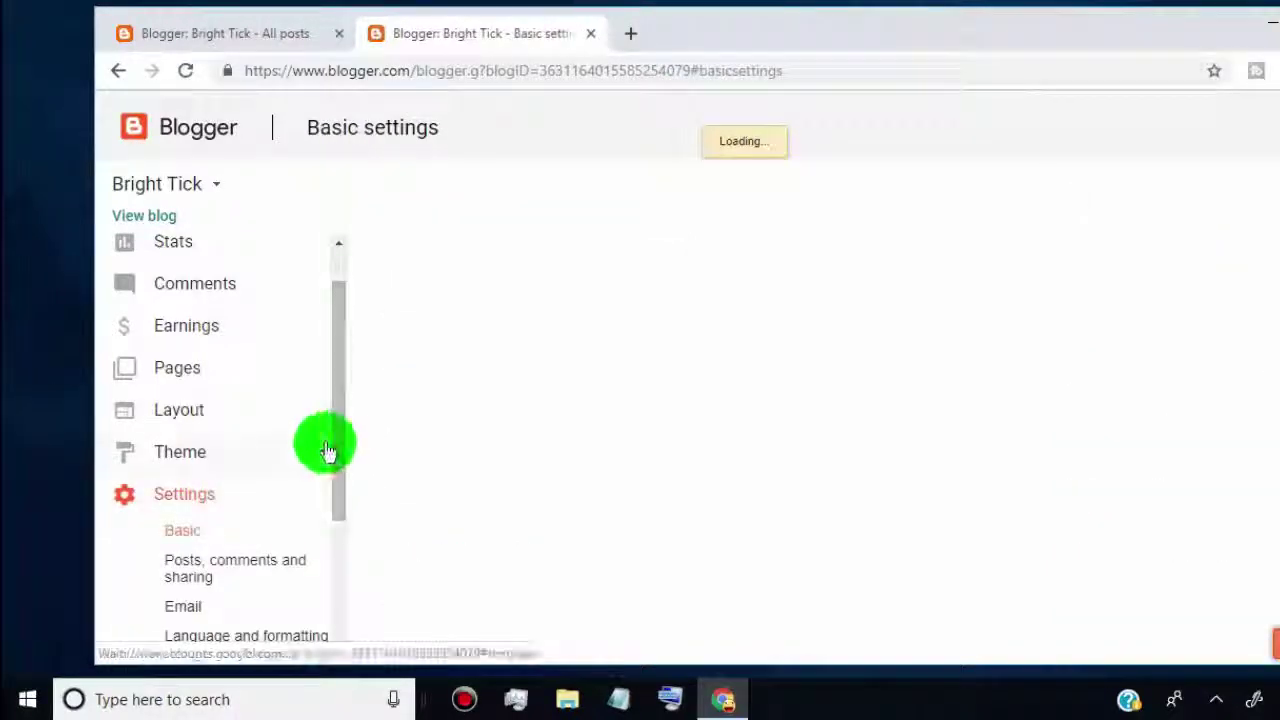
pyautogui.scroll(-2, 340, 452)
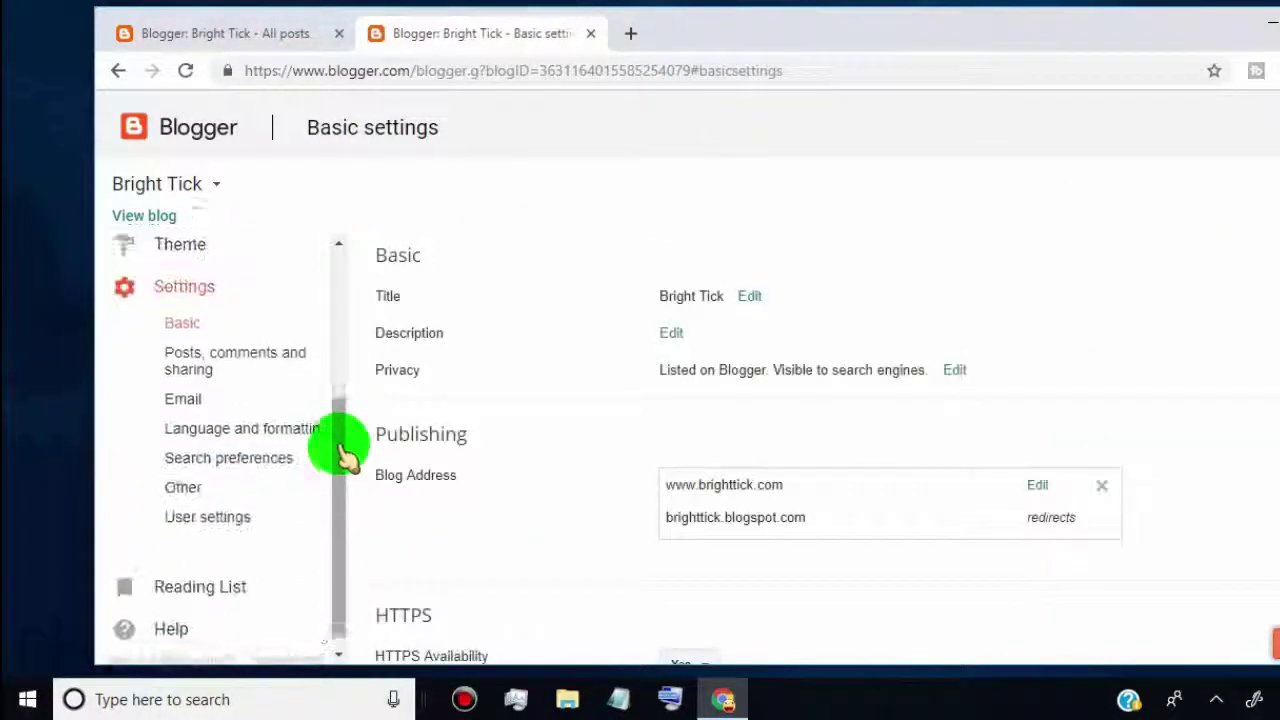
pyautogui.click(237, 476)
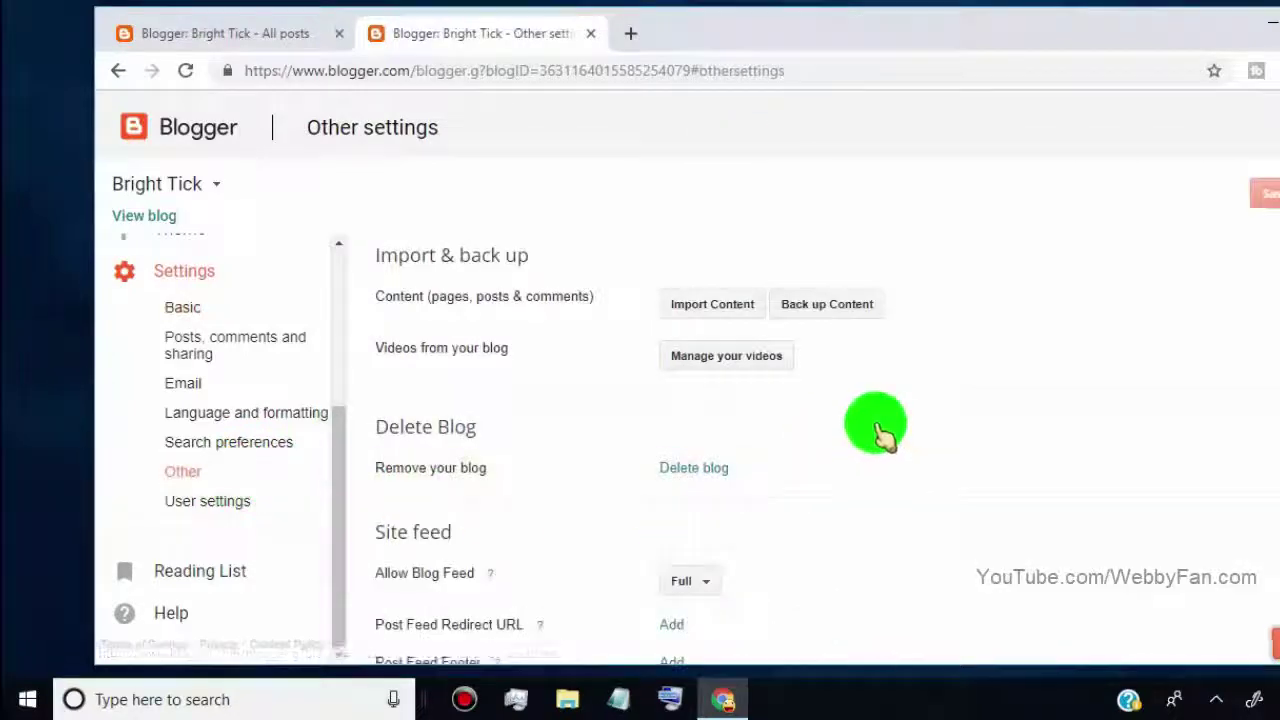
pyautogui.scroll(-3, 905, 450)
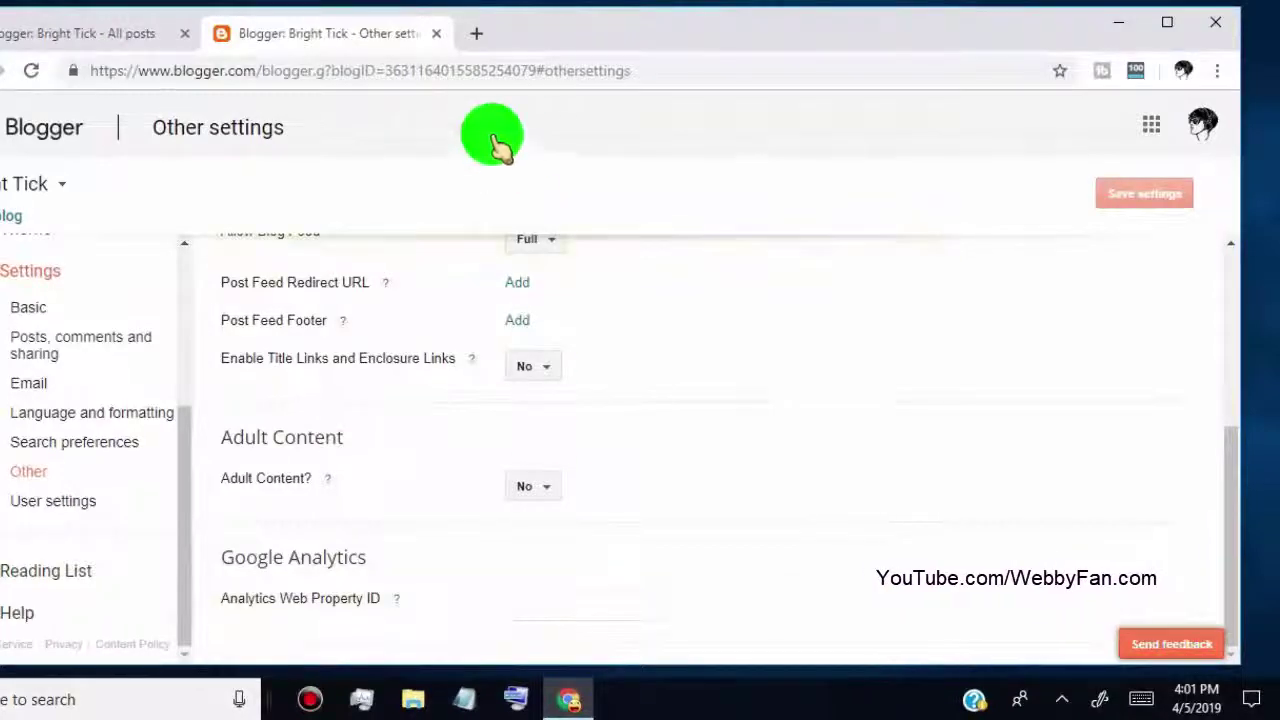
# - Open Google Analytics in a new browser tab and start creating a new account from its administration area
pyautogui.click(478, 36)
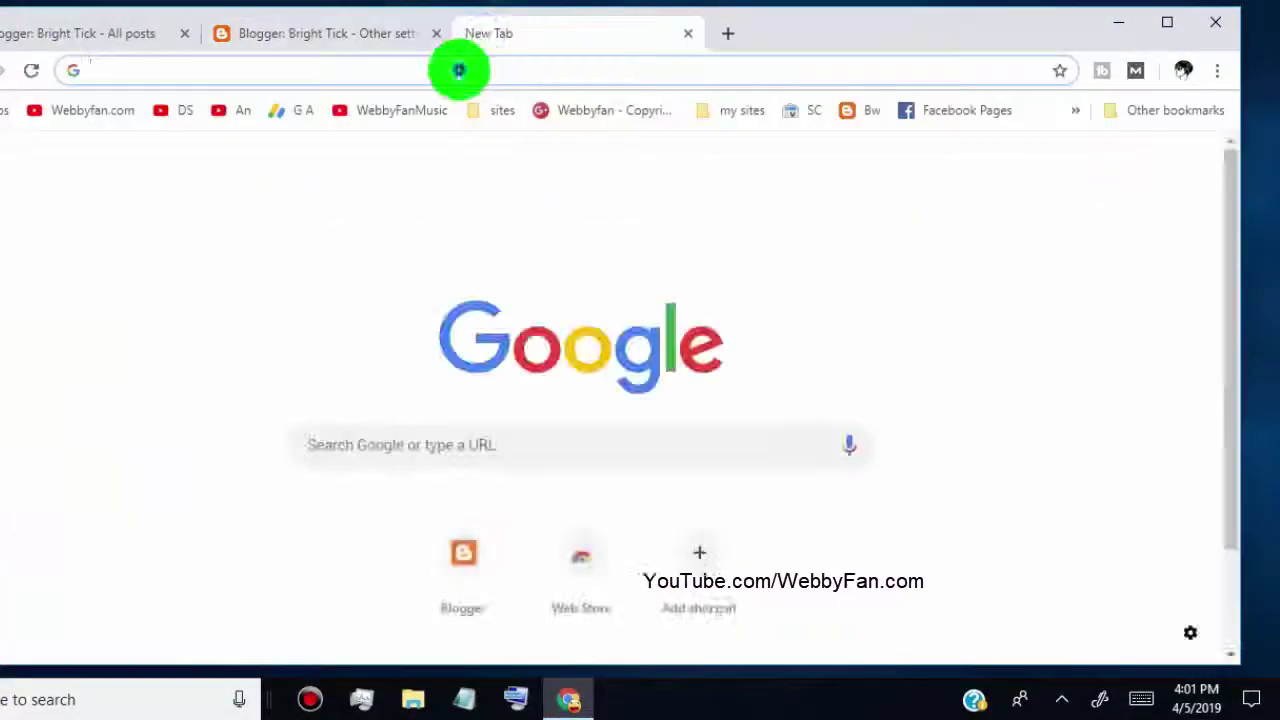
pyautogui.write('google an')
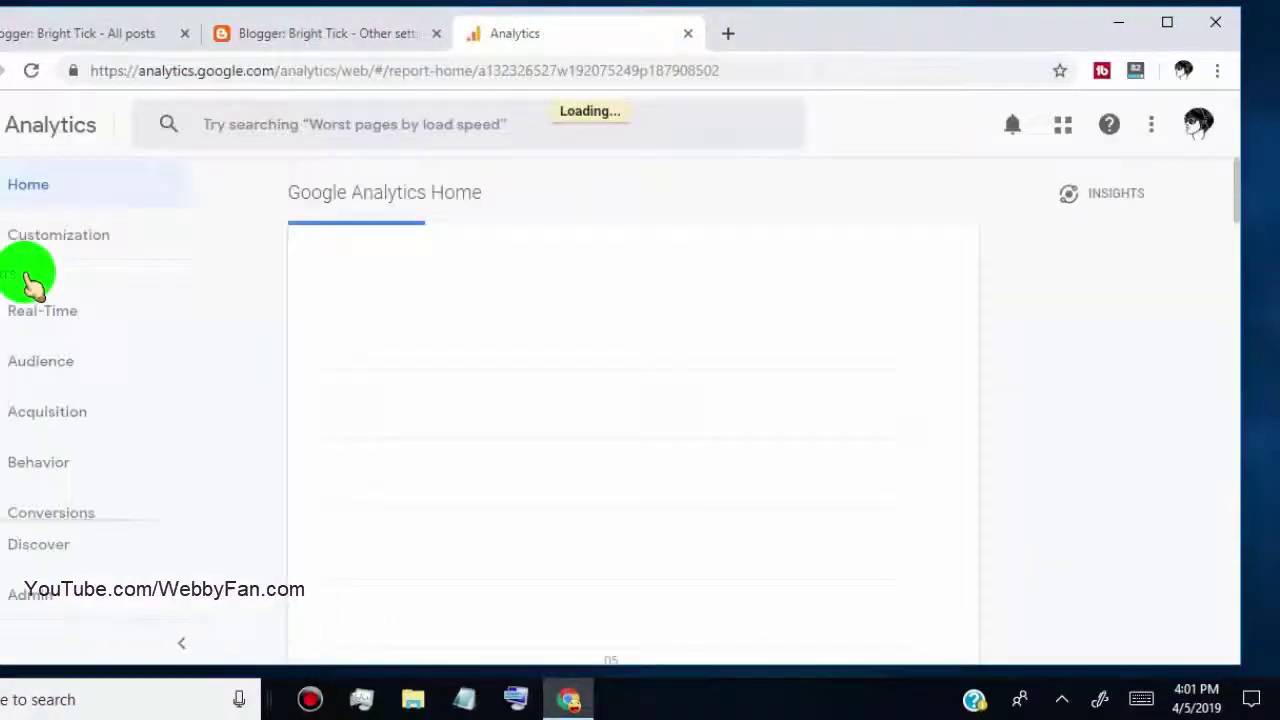
pyautogui.scroll(-1, 150, 600)
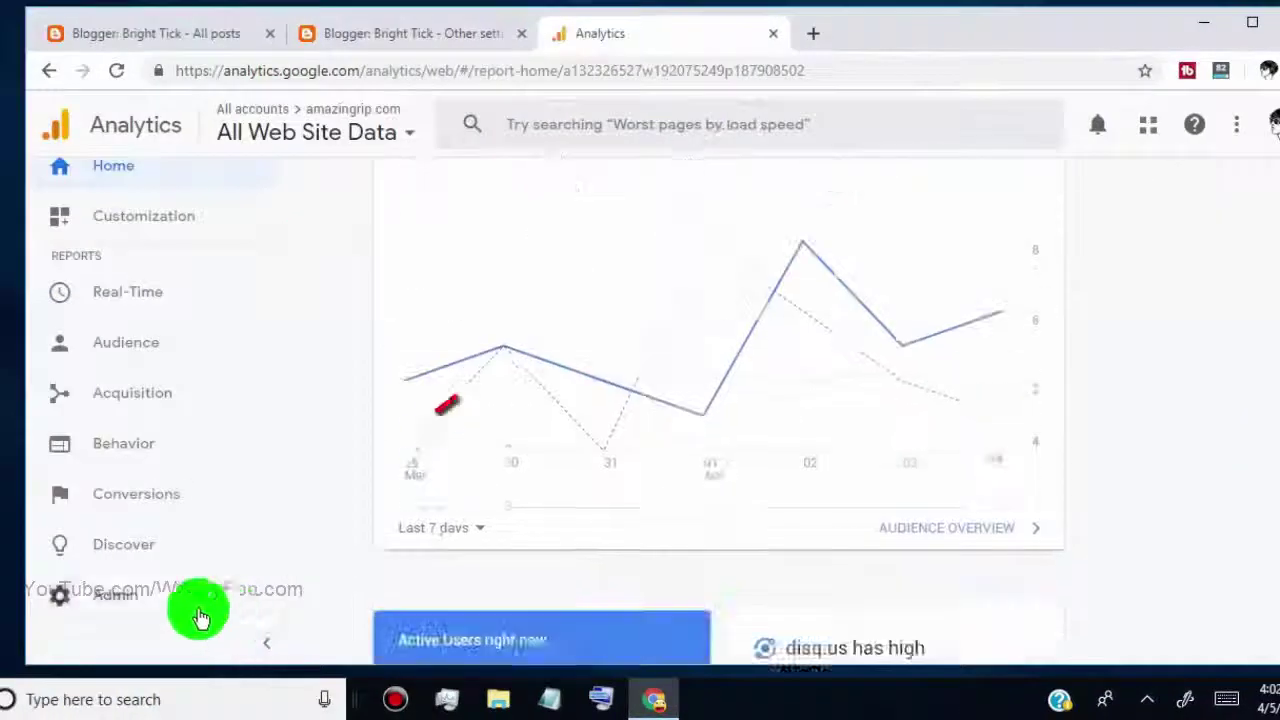
pyautogui.click(135, 607)
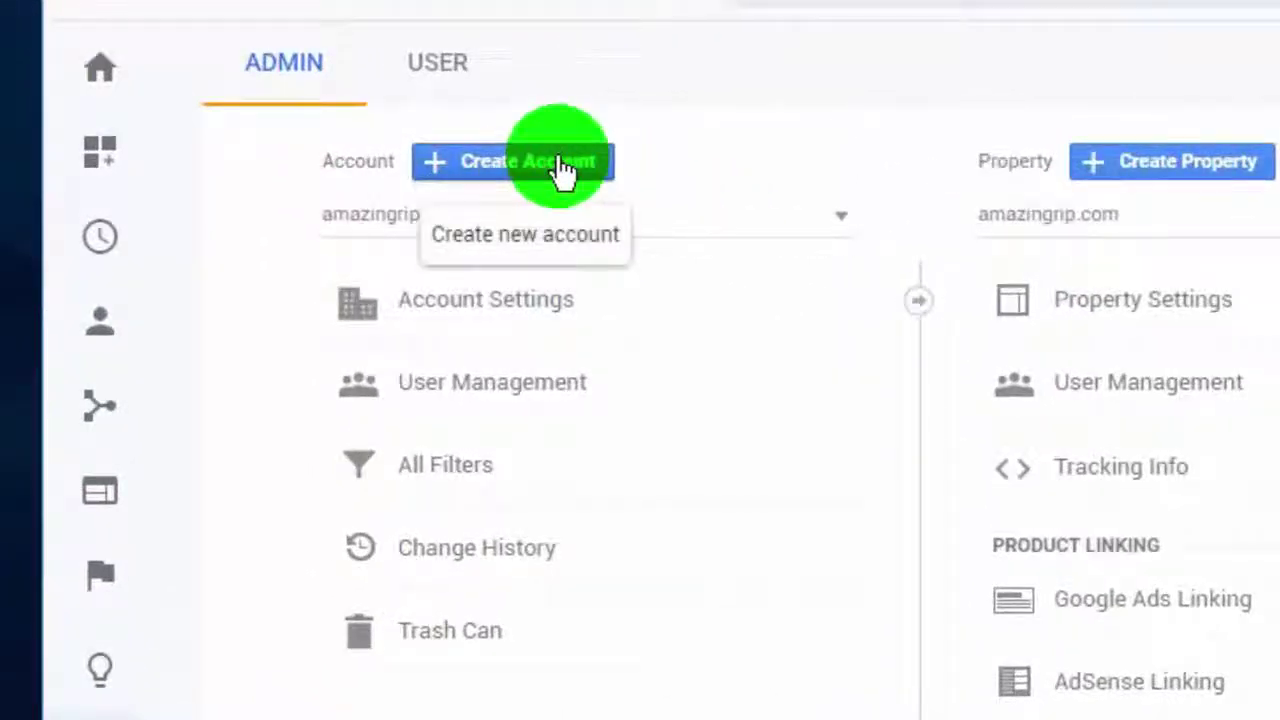
pyautogui.click(562, 170)
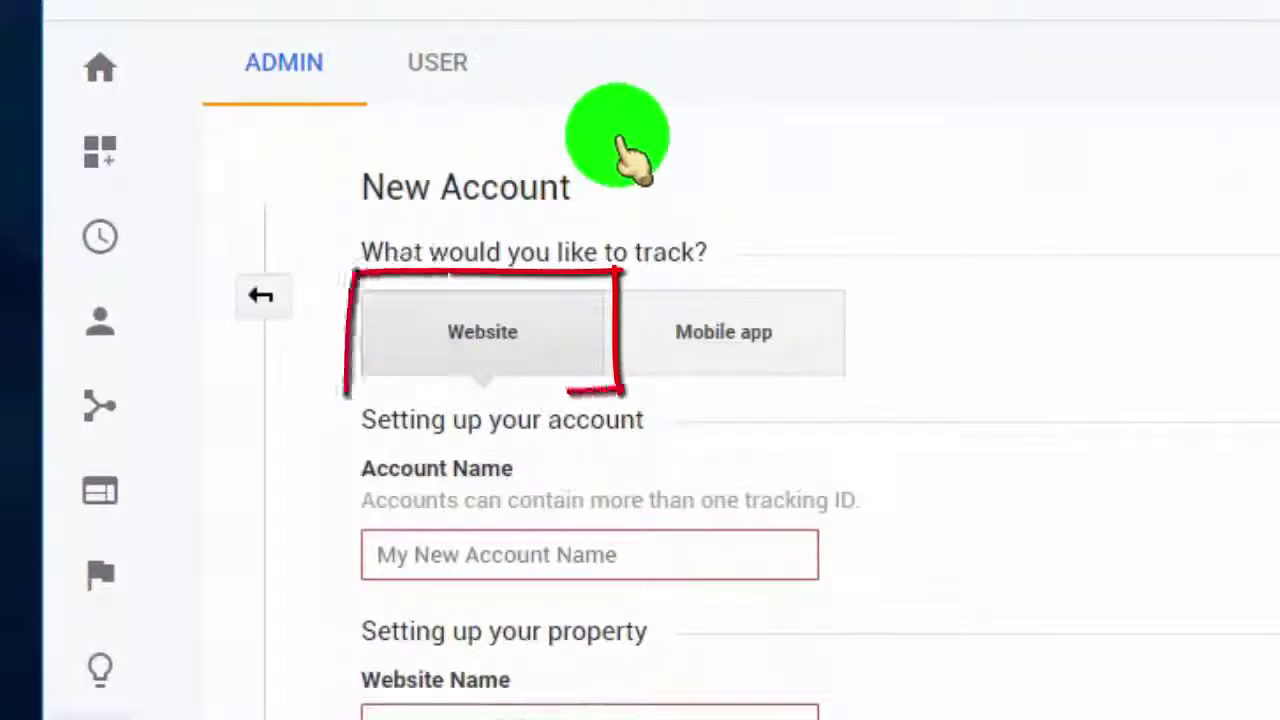
# - Choose website tracking for the new account, naming the account Brighttrick and the website Brighttrick.com
pyautogui.click(555, 352)
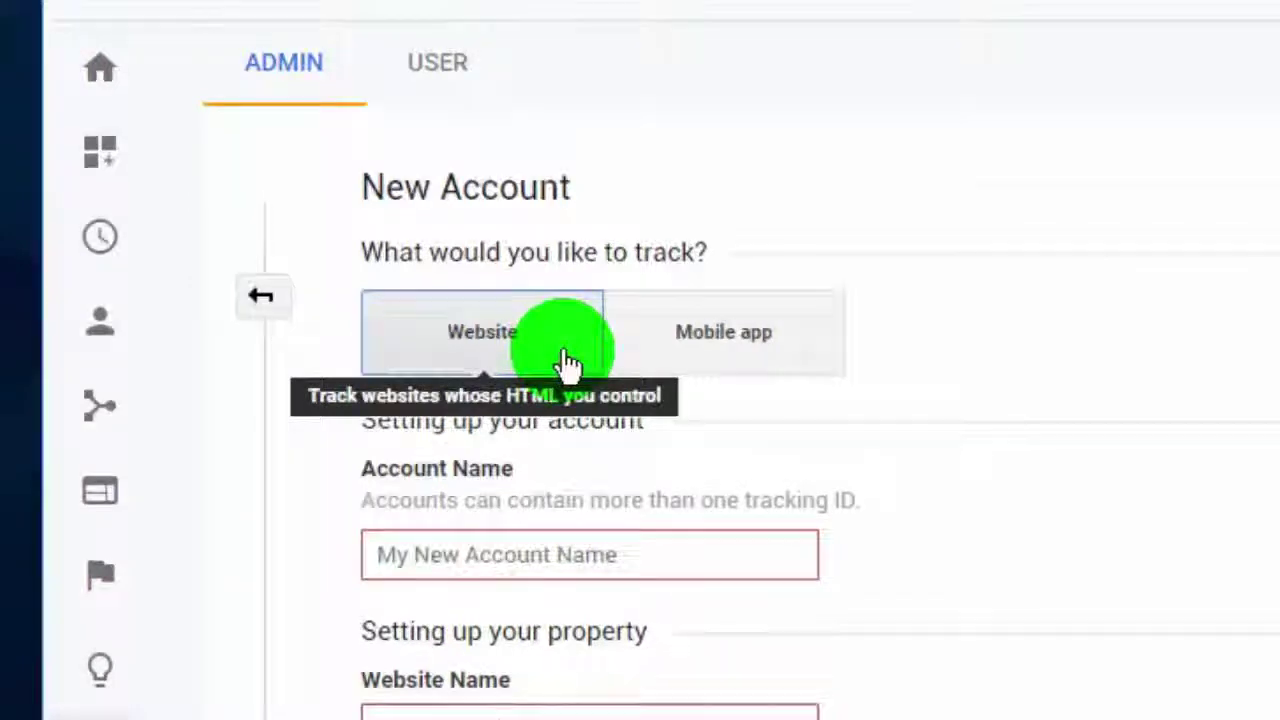
pyautogui.scroll(-1, 620, 385)
pyautogui.scroll(-2, 663, 490)
pyautogui.click(630, 342)
pyautogui.write('Brighttrick')
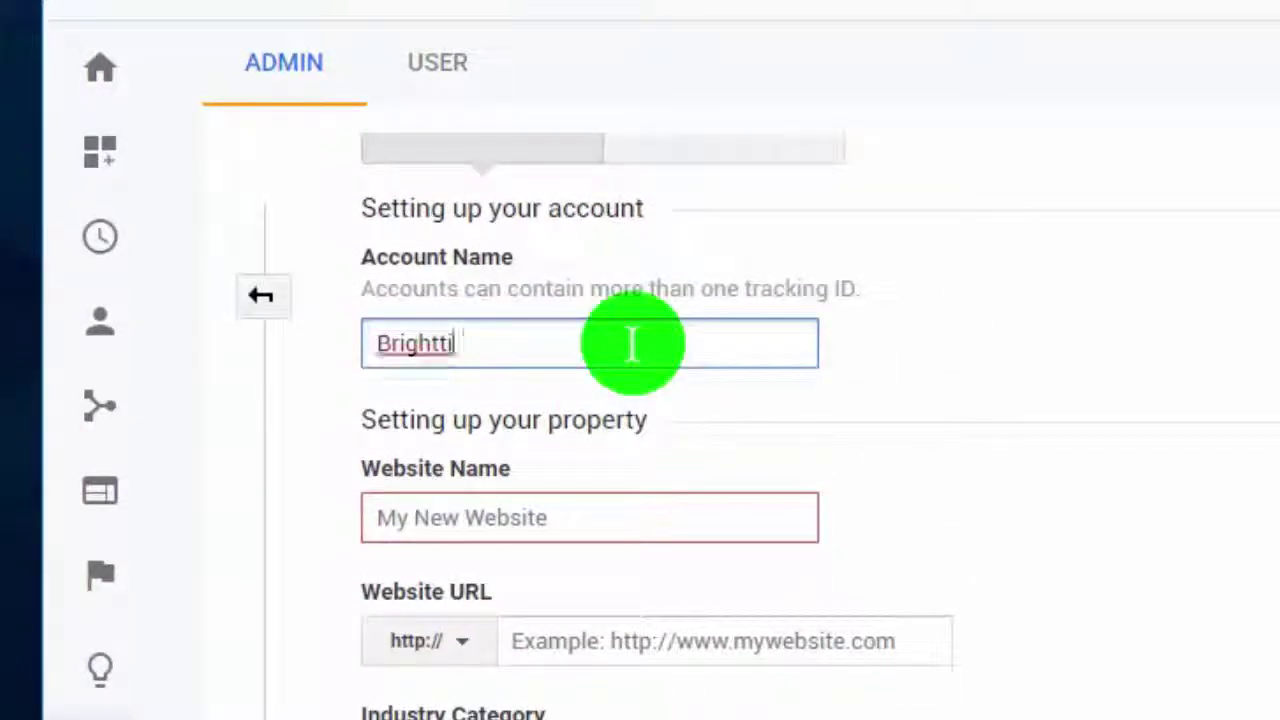
pyautogui.click(468, 517)
pyautogui.write('Brighttrick.com')
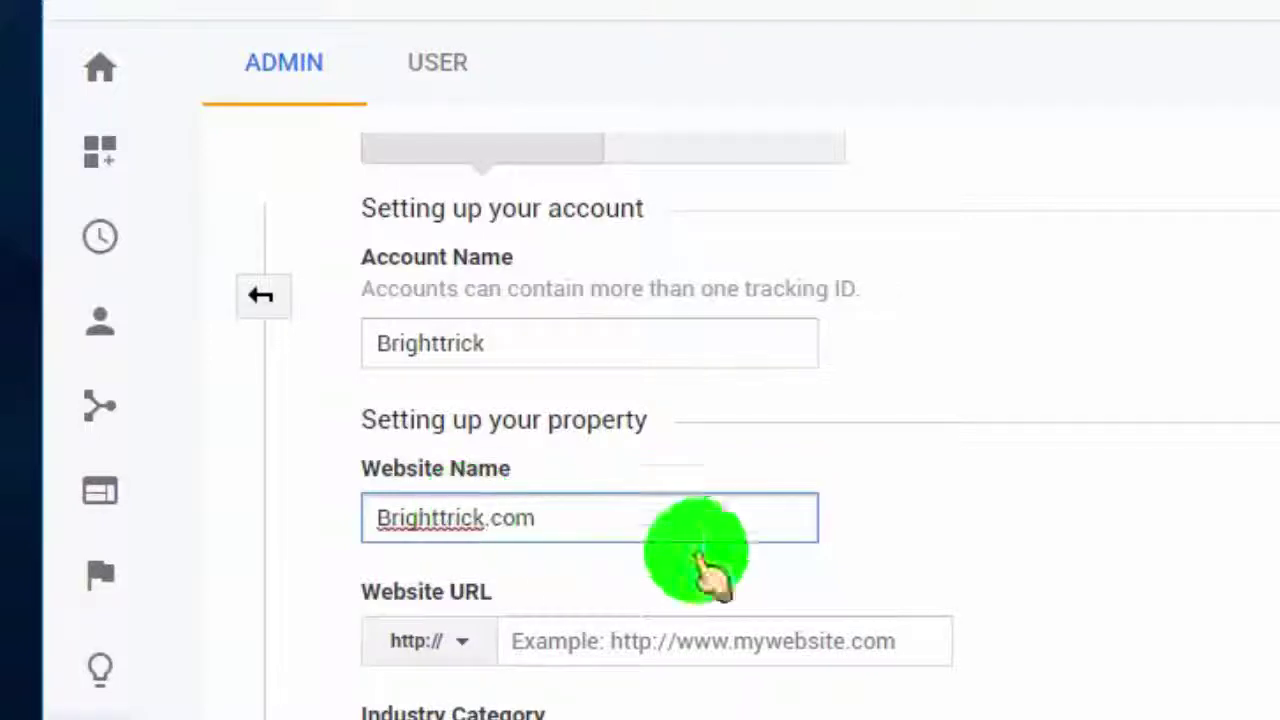
# - Copy the Bright Tick blog's link address from Blogger and paste it as the website URL in Google Analytics
pyautogui.scroll(-3, 1028, 523)
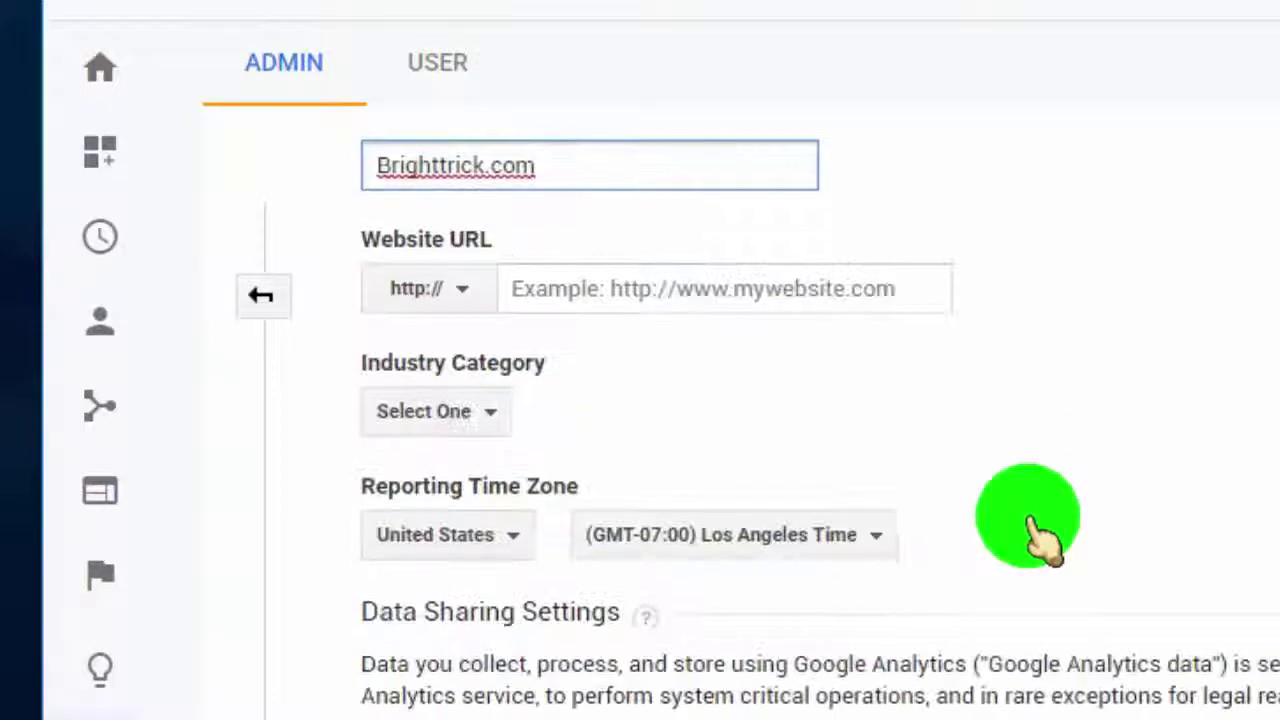
pyautogui.click(673, 286)
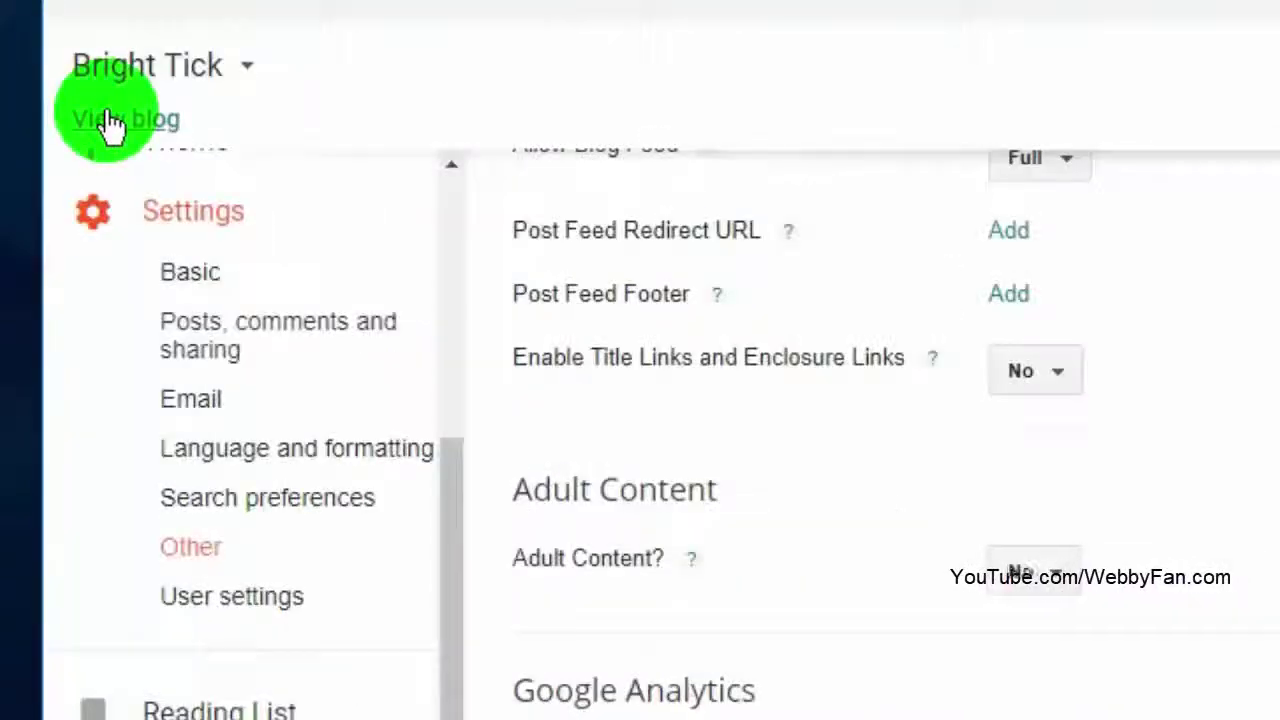
pyautogui.rightClick(107, 118)
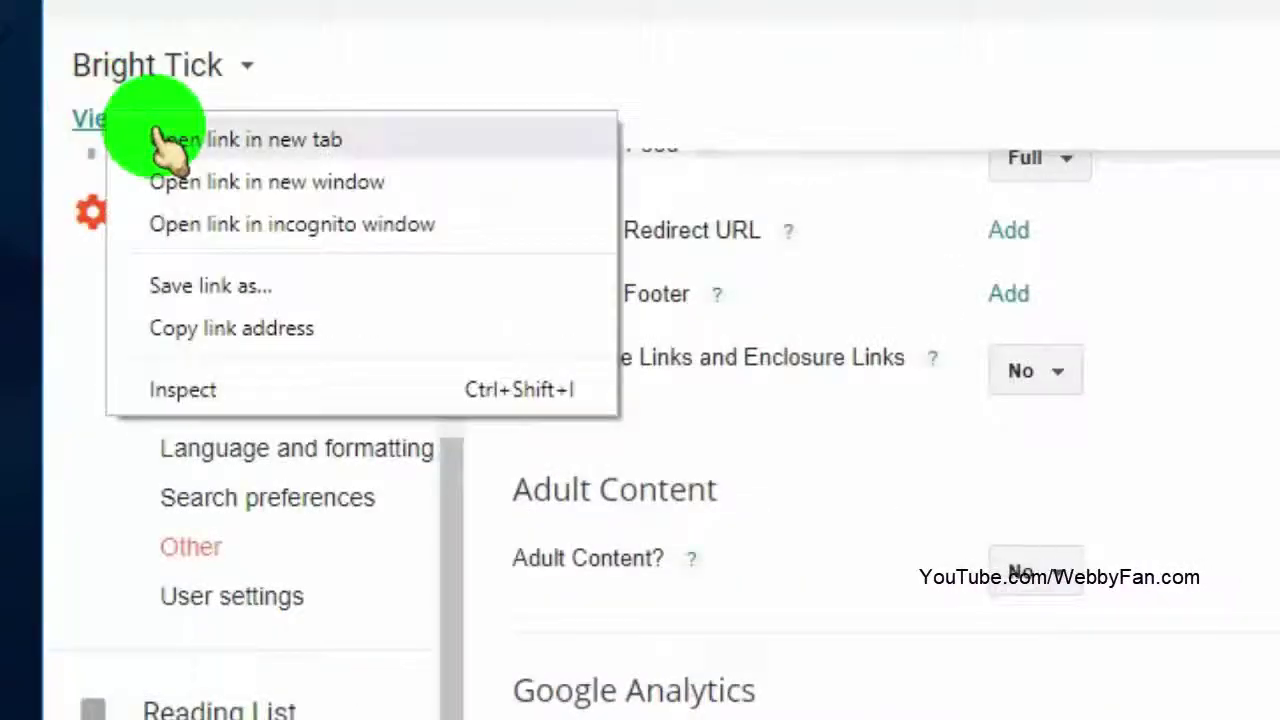
pyautogui.click(252, 330)
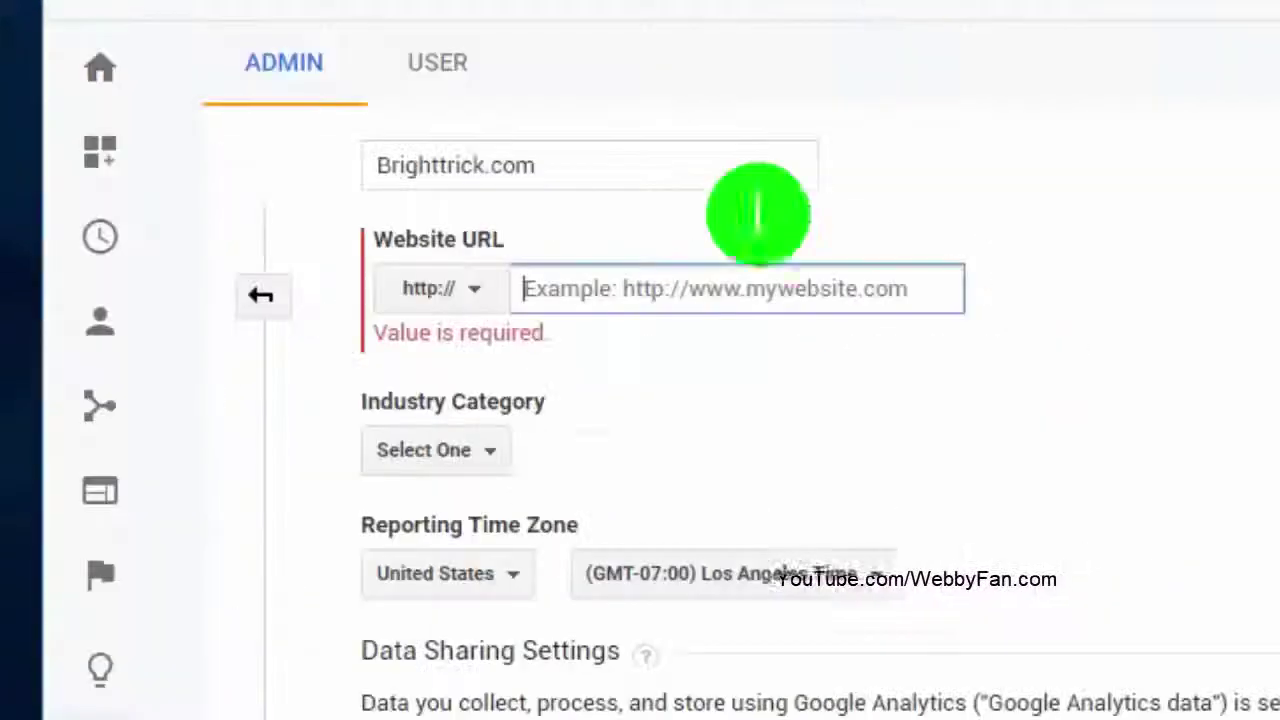
pyautogui.click(558, 293)
pyautogui.rightClick(558, 293)
pyautogui.click(643, 584)
pyautogui.click(598, 296)
pyautogui.press('BackSpace')
pyautogui.press('BackSpace')
pyautogui.press('BackSpace')
pyautogui.press('BackSpace')
pyautogui.press('BackSpace')
pyautogui.press('BackSpace')
pyautogui.press('BackSpace')
pyautogui.press('BackSpace')
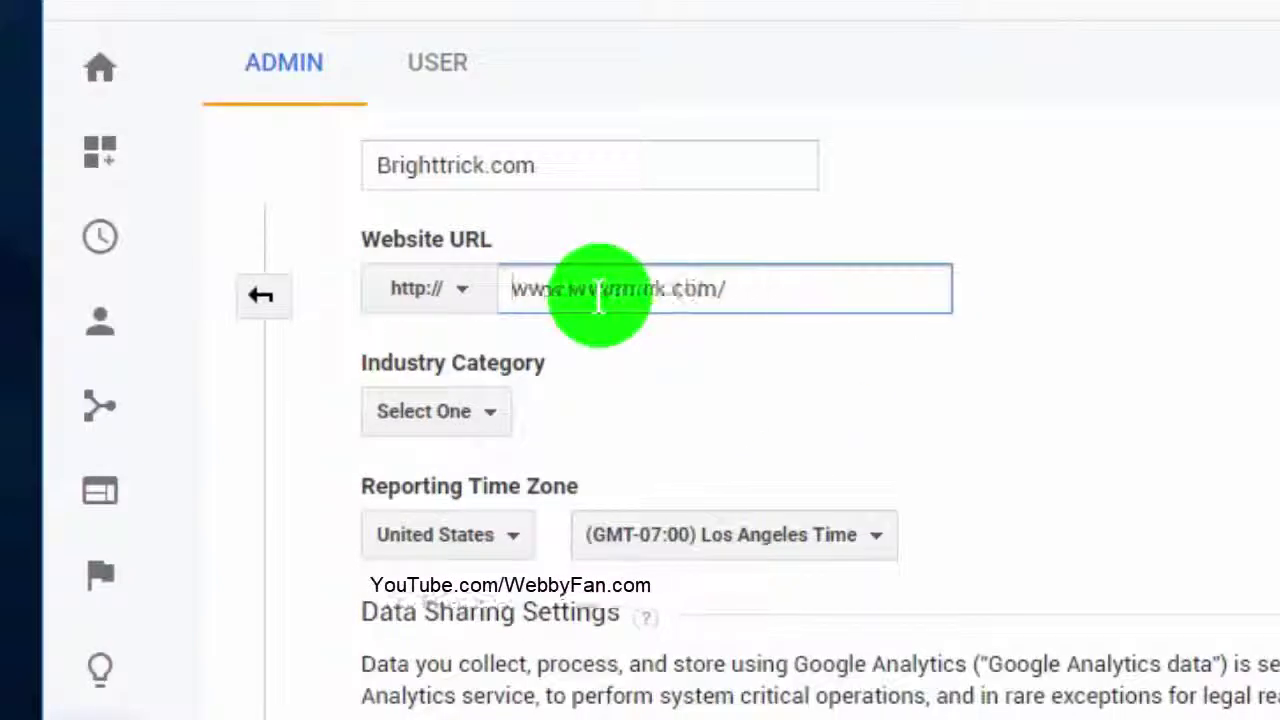
pyautogui.click(766, 289)
pyautogui.press('BackSpace')
pyautogui.click(450, 290)
pyautogui.click(480, 425)
# - Set the website's industry category to Other
pyautogui.click(505, 411)
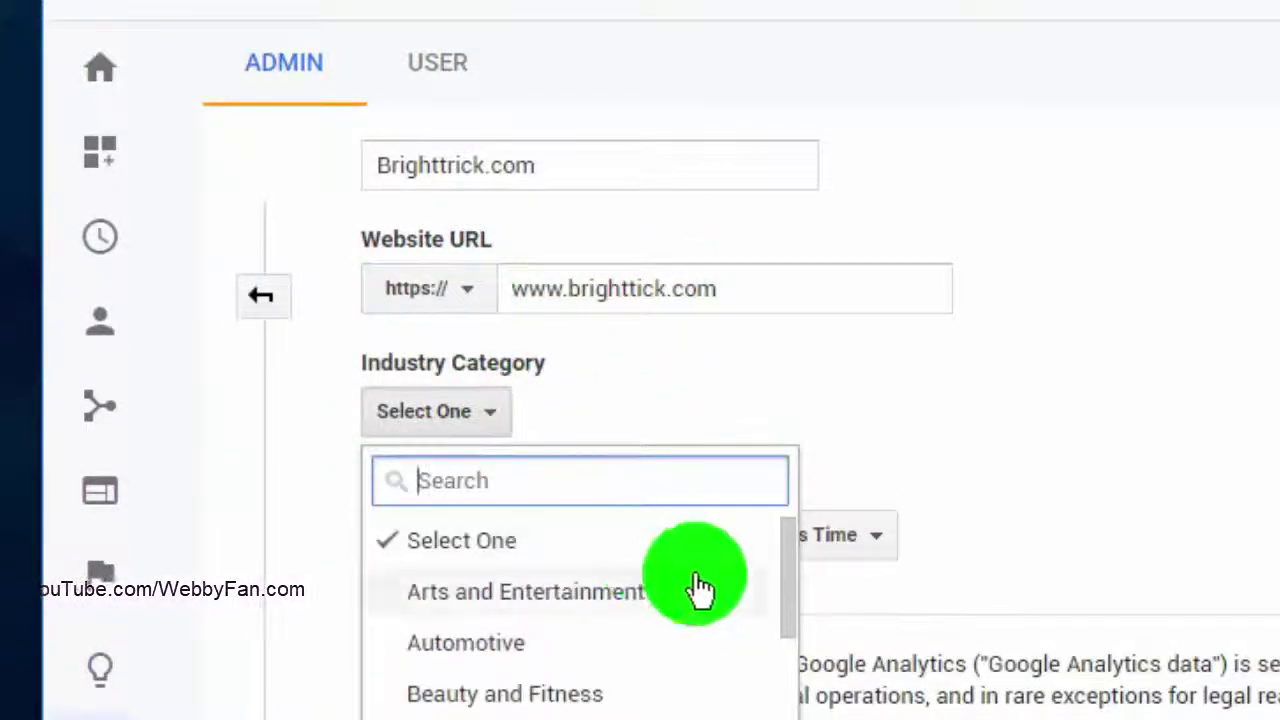
pyautogui.scroll(-3, 700, 590)
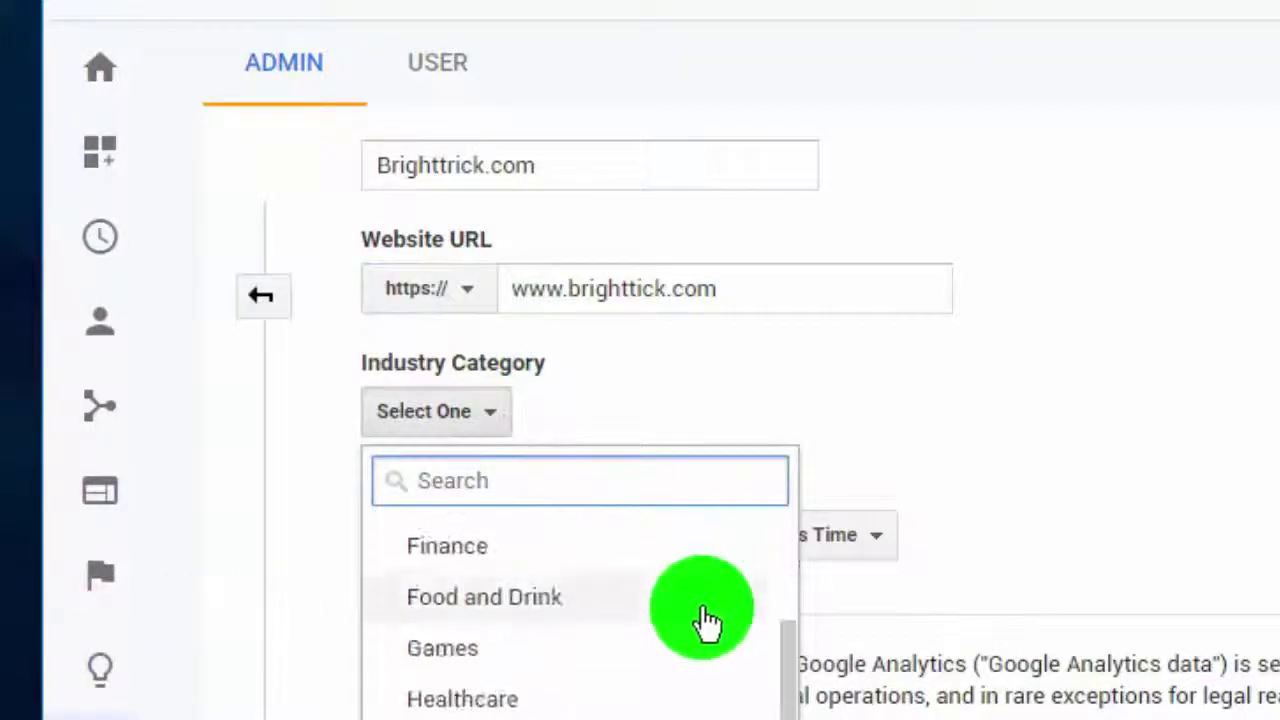
pyautogui.scroll(-3, 706, 623)
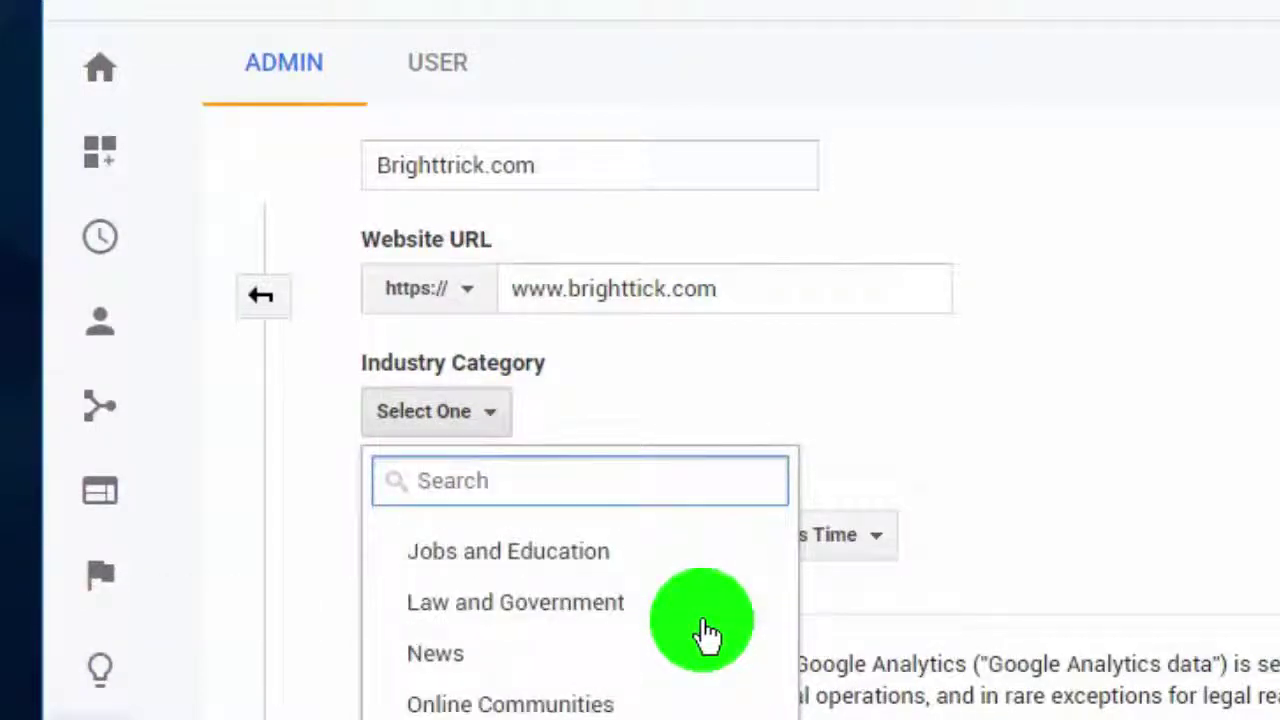
pyautogui.scroll(-5, 705, 632)
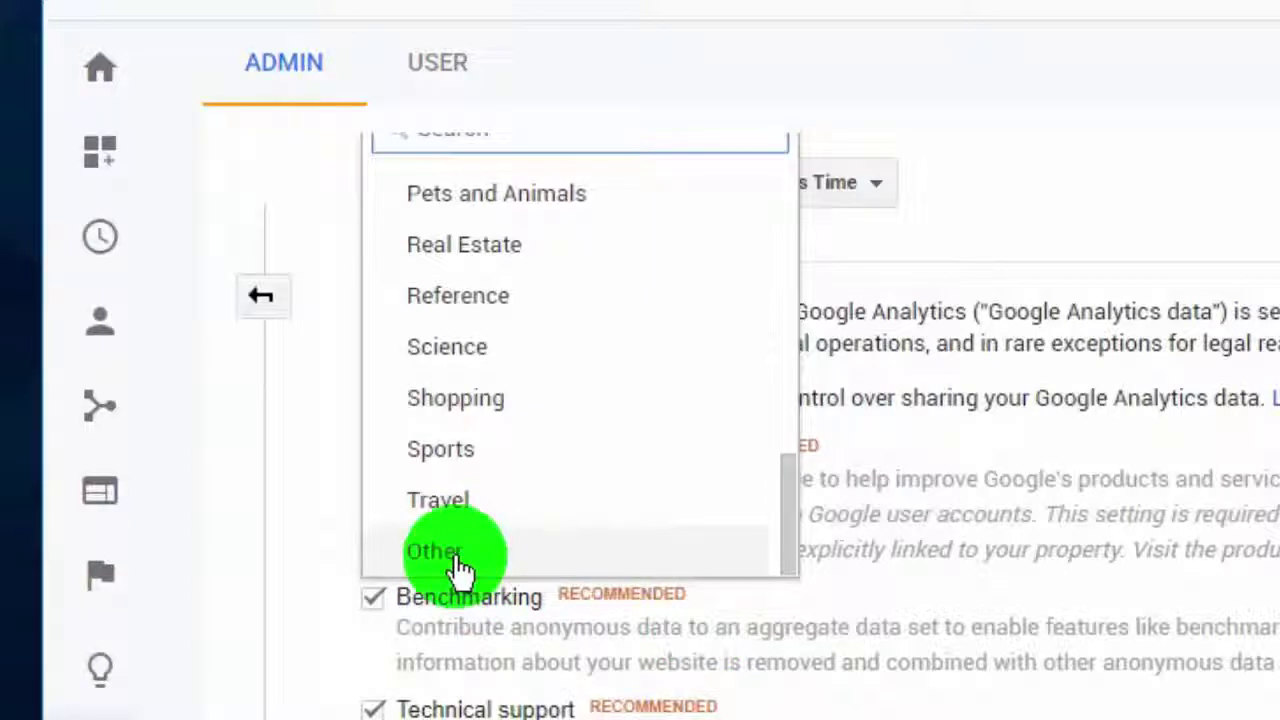
pyautogui.click(436, 552)
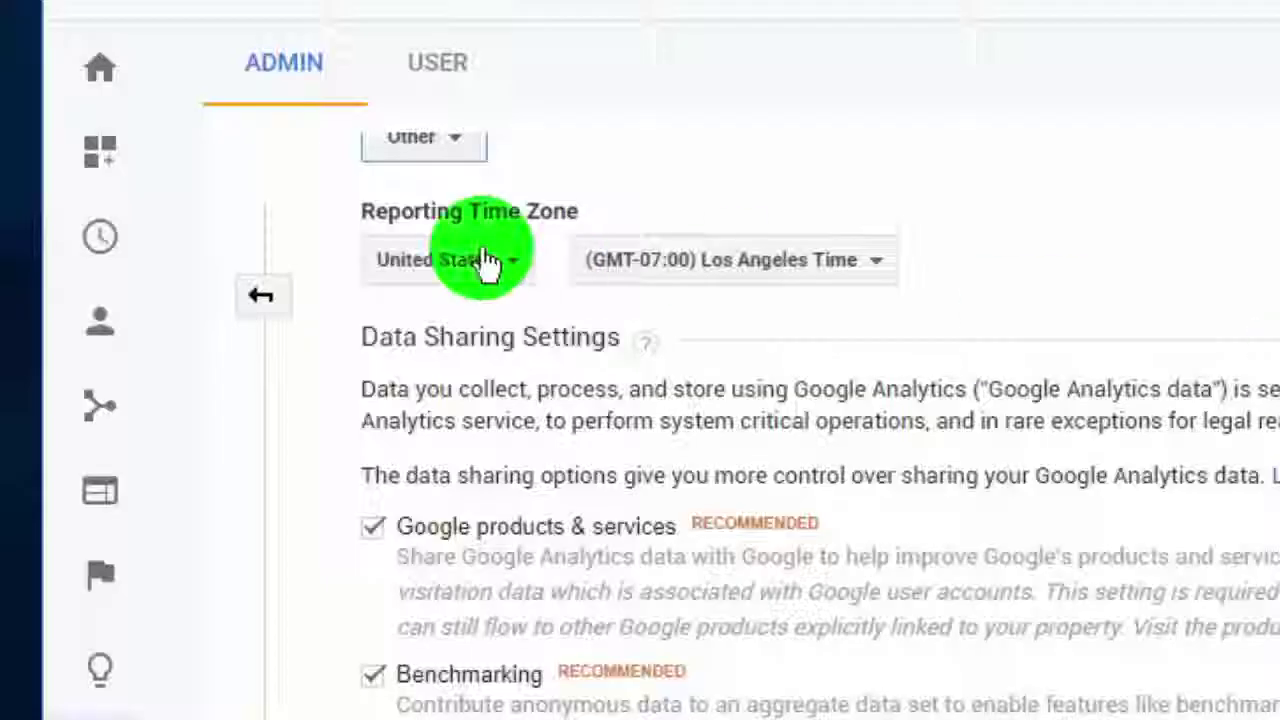
pyautogui.click(518, 283)
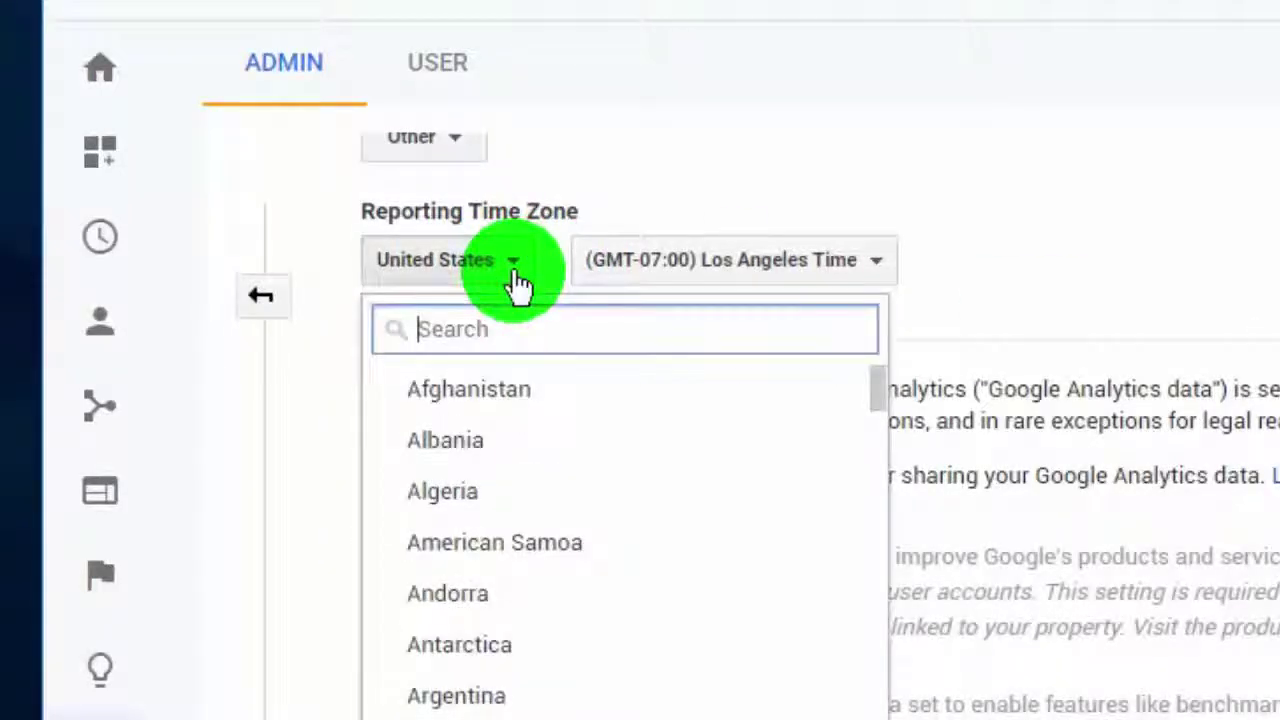
pyautogui.click(516, 282)
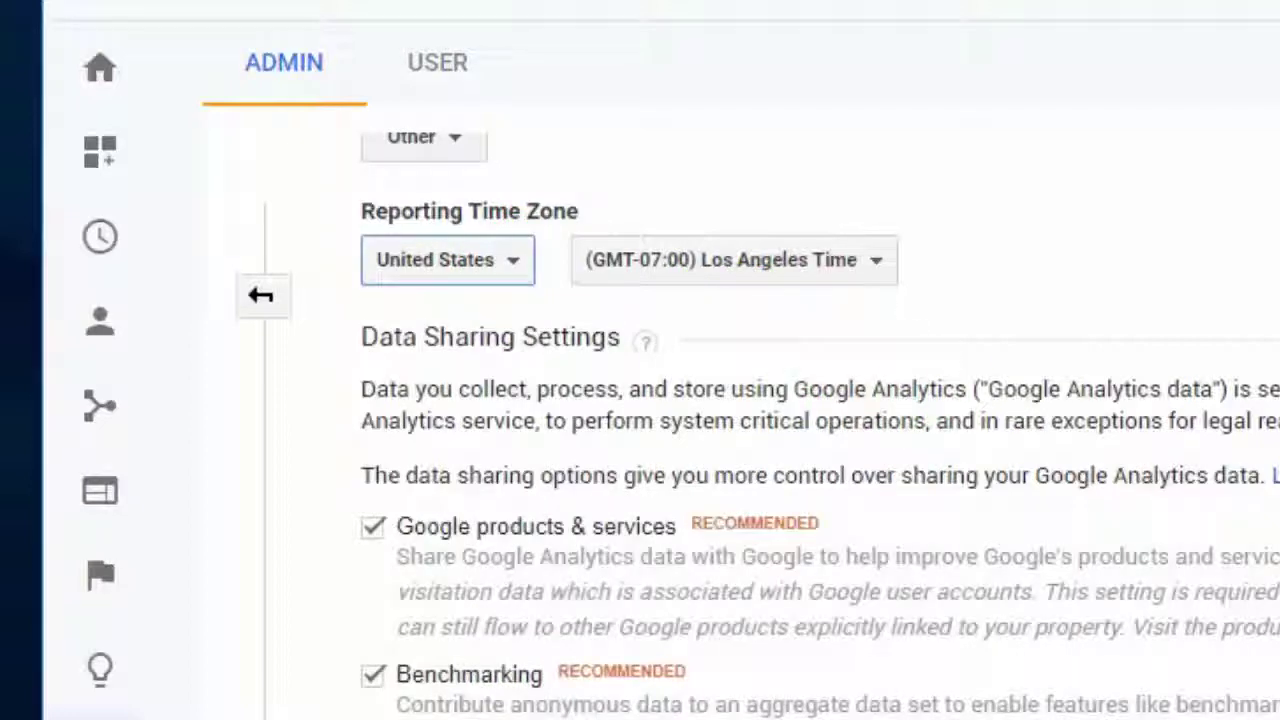
# - Request the tracking ID and accept the Analytics terms of service, the Data Processing Terms and the Measurement Controller-Controller Data Protection Terms
pyautogui.scroll(-5, 820, 423)
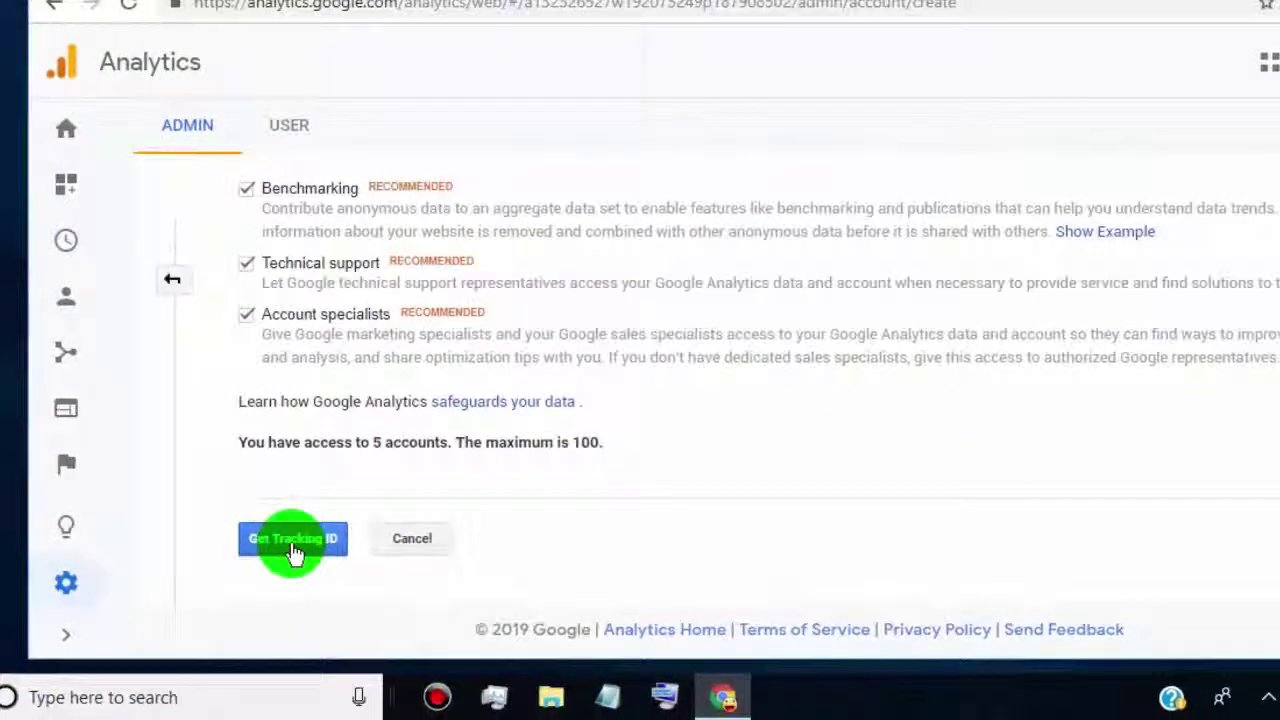
pyautogui.click(296, 548)
pyautogui.scroll(-10, 823, 357)
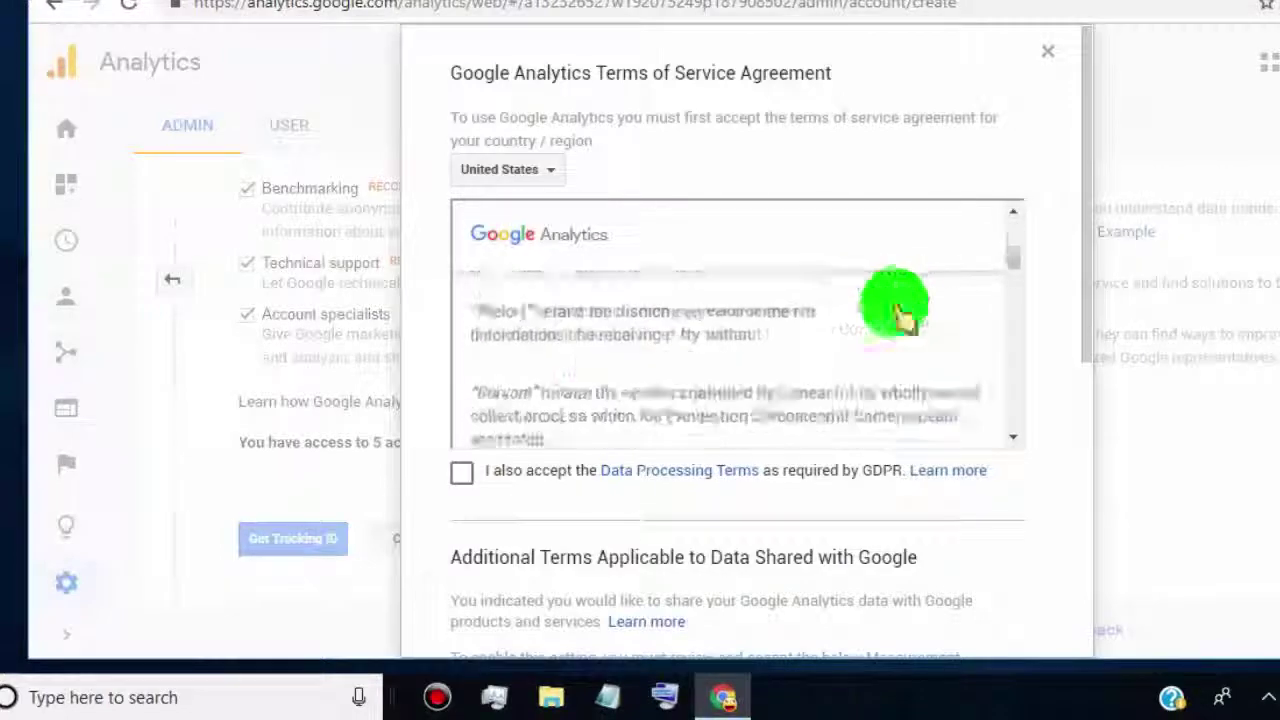
pyautogui.click(461, 473)
pyautogui.scroll(-5, 1071, 466)
pyautogui.click(461, 515)
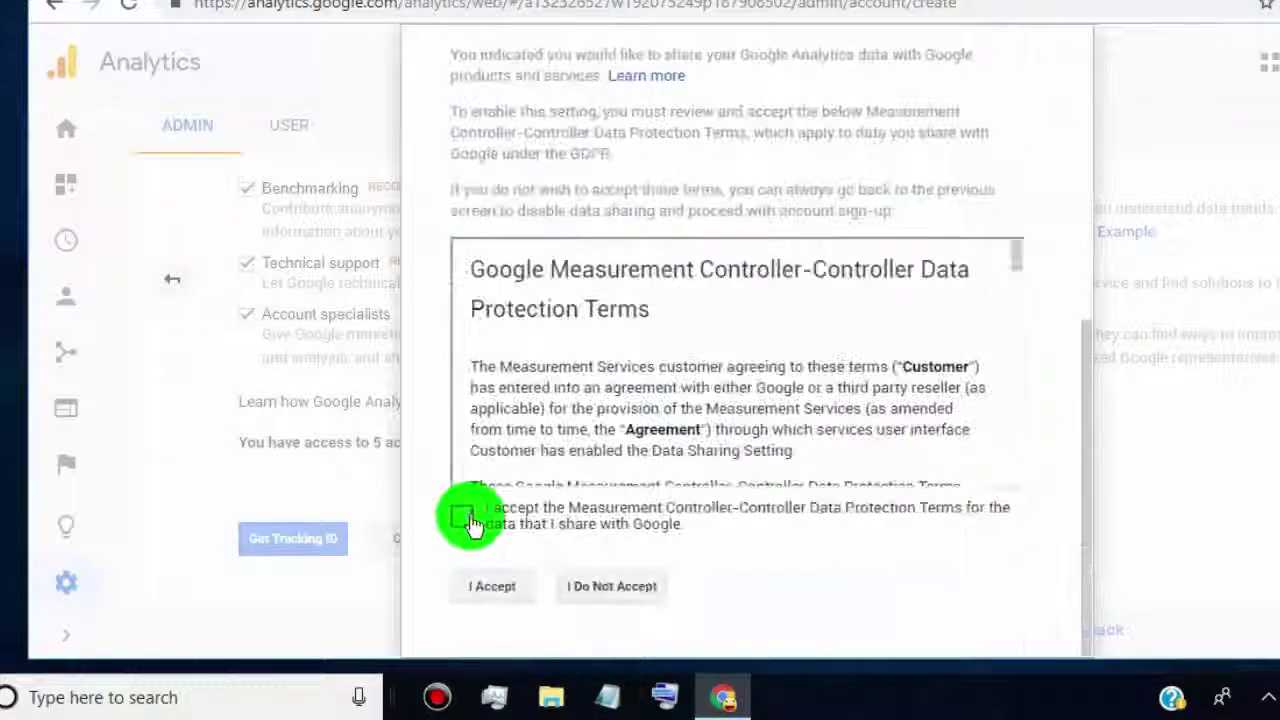
pyautogui.click(505, 590)
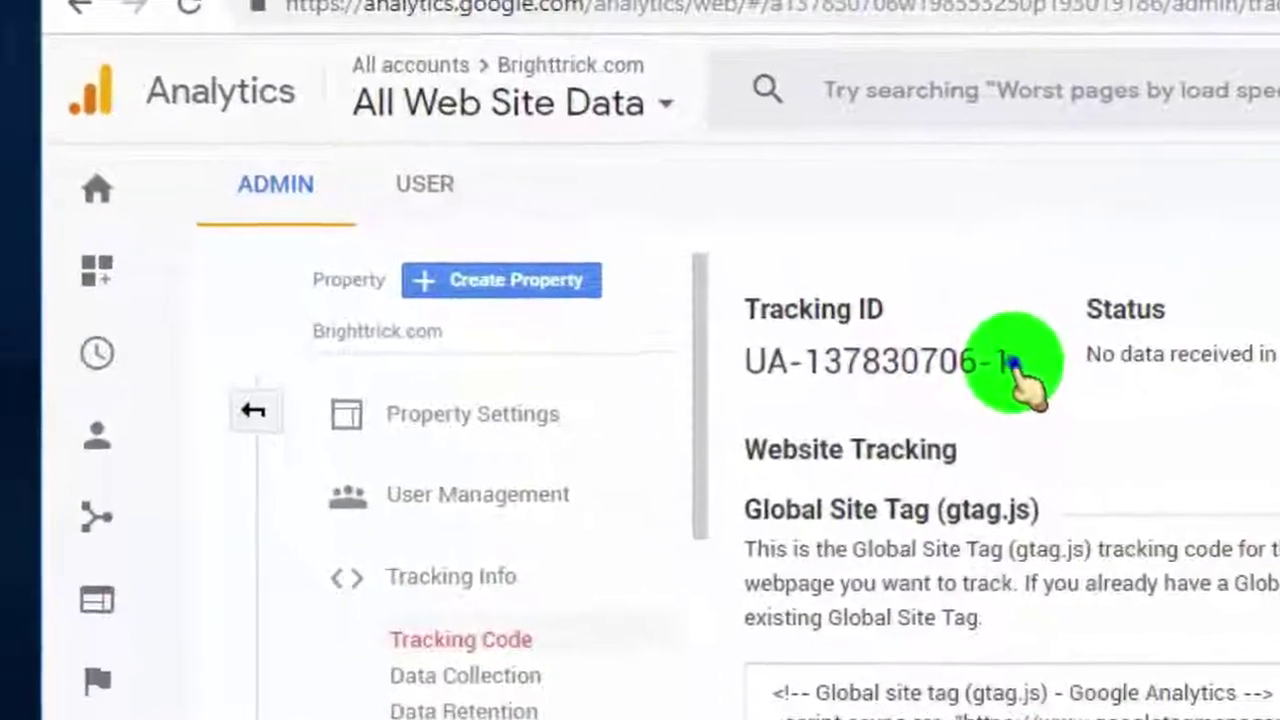
# - Copy the complete tracking ID of the Brighttrick.com property in Google Analytics
pyautogui.moveTo(1013, 365); pyautogui.dragTo(752, 368)
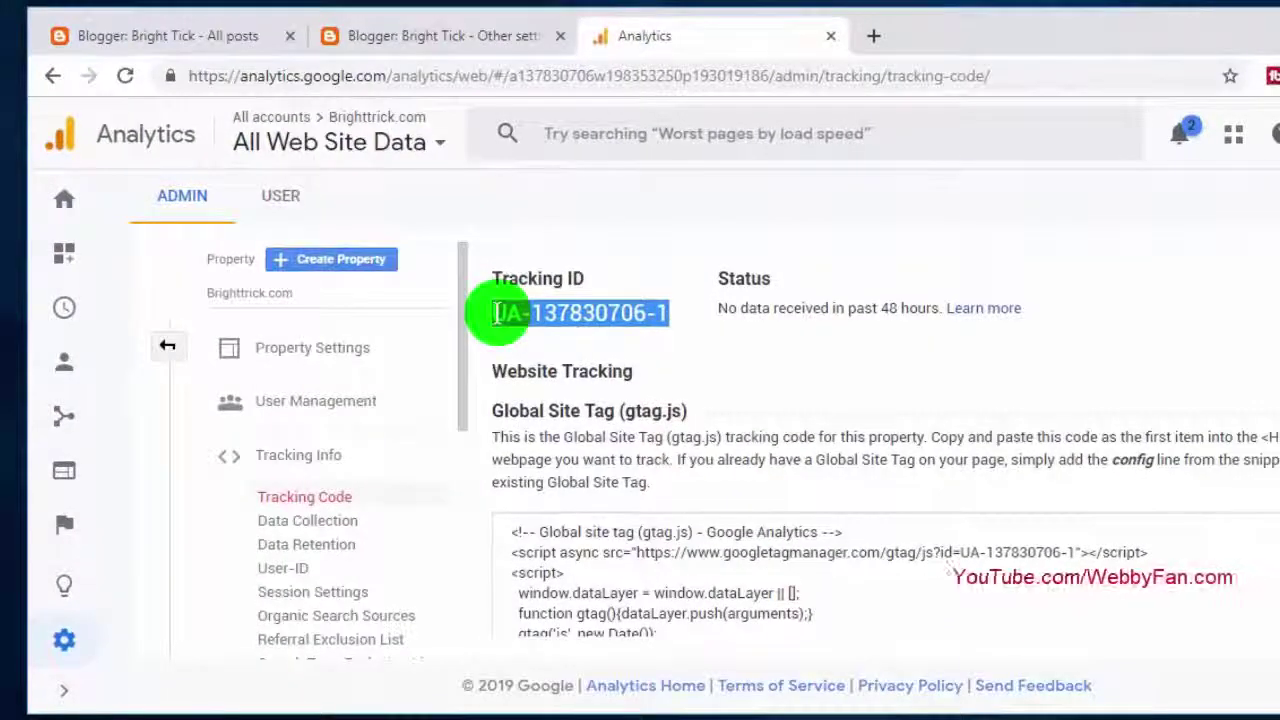
pyautogui.rightClick(497, 314)
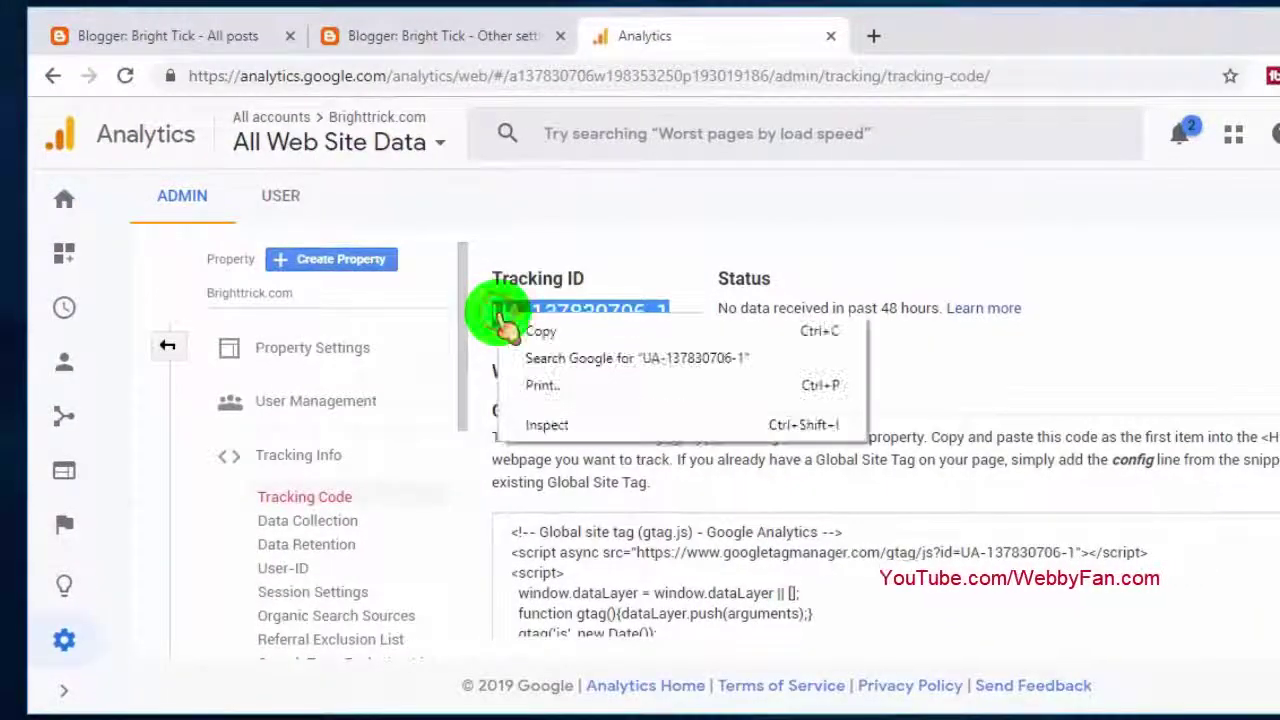
pyautogui.click(588, 336)
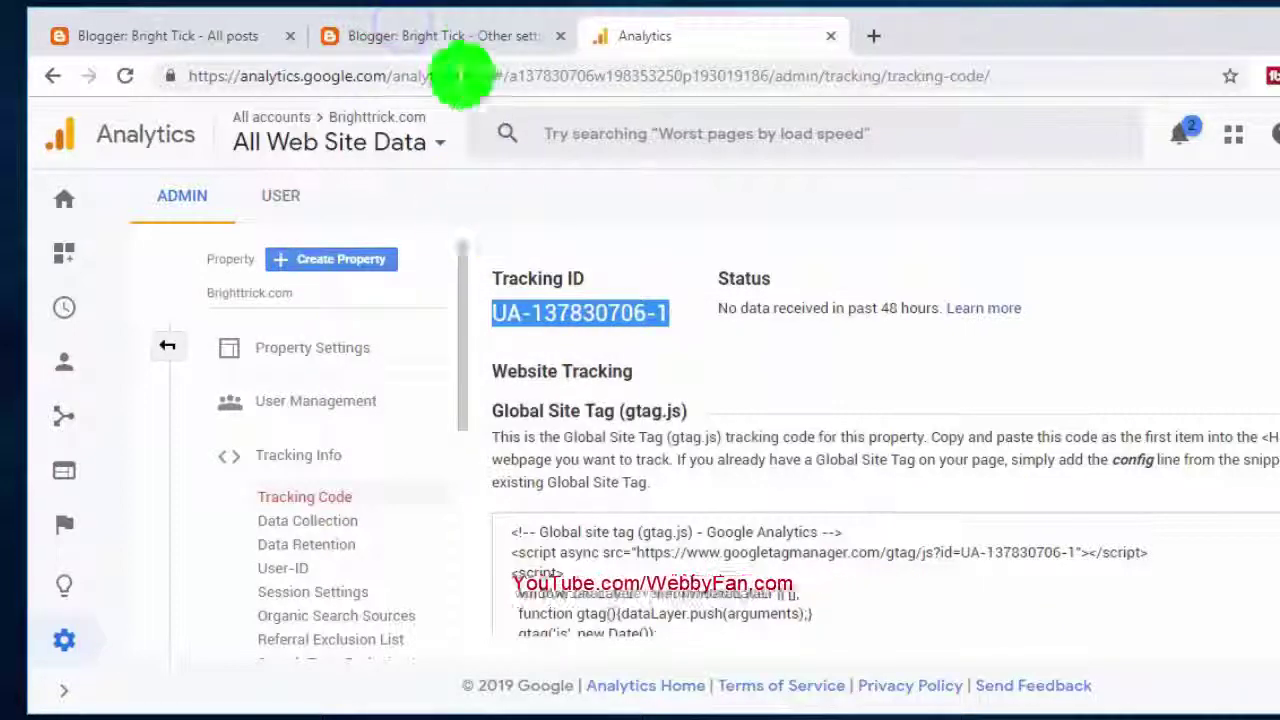
# - Switch to Blogger's Other settings, paste the copied tracking ID as the Analytics Web Property ID and save the settings
pyautogui.click(480, 38)
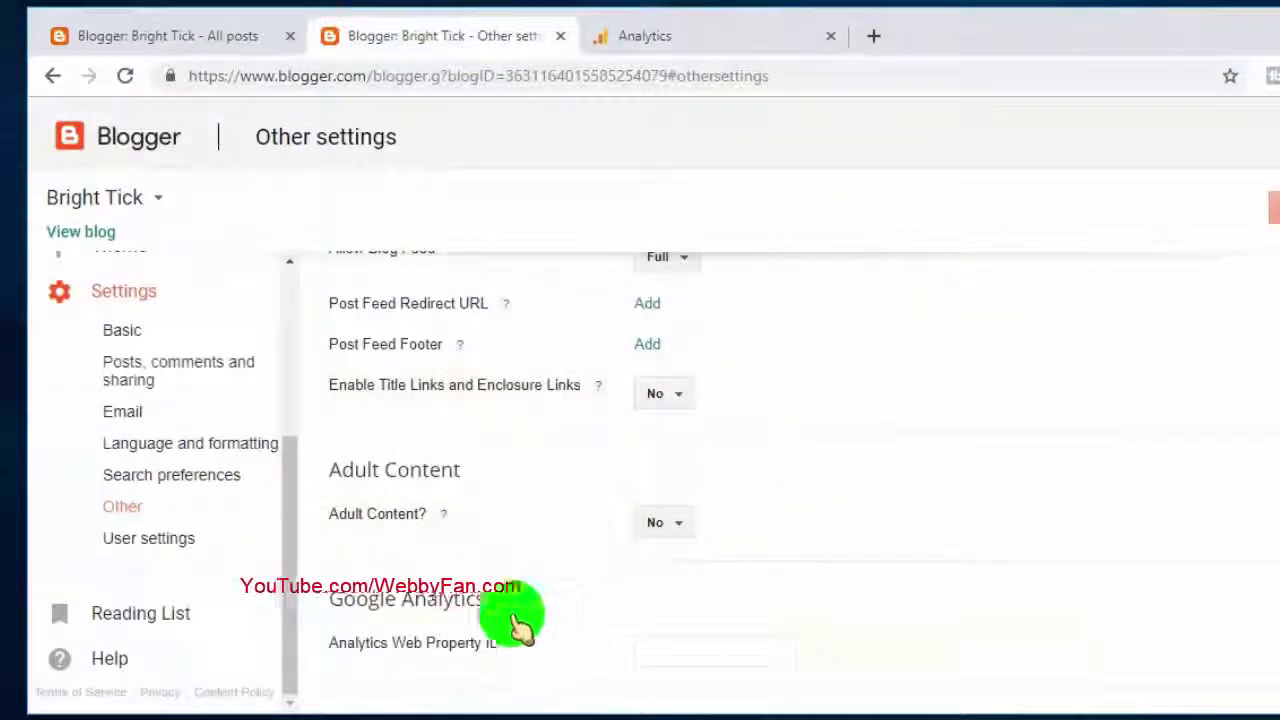
pyautogui.click(652, 648)
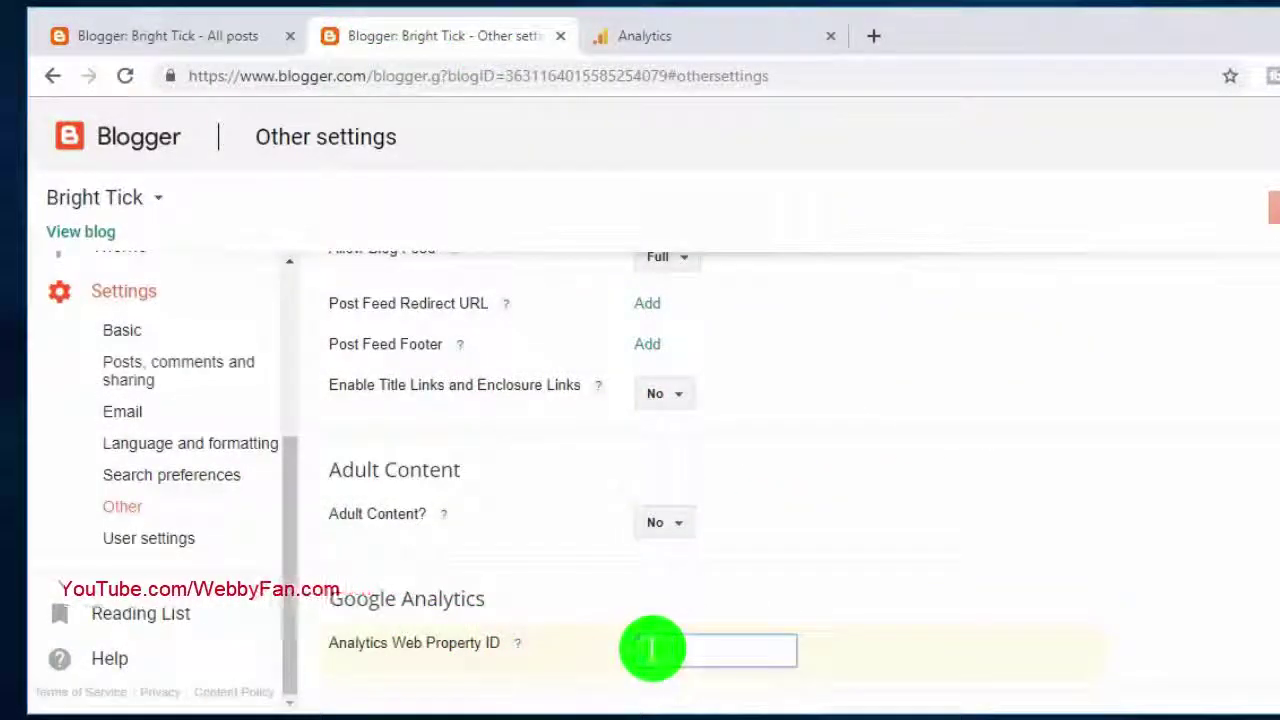
pyautogui.rightClick(648, 650)
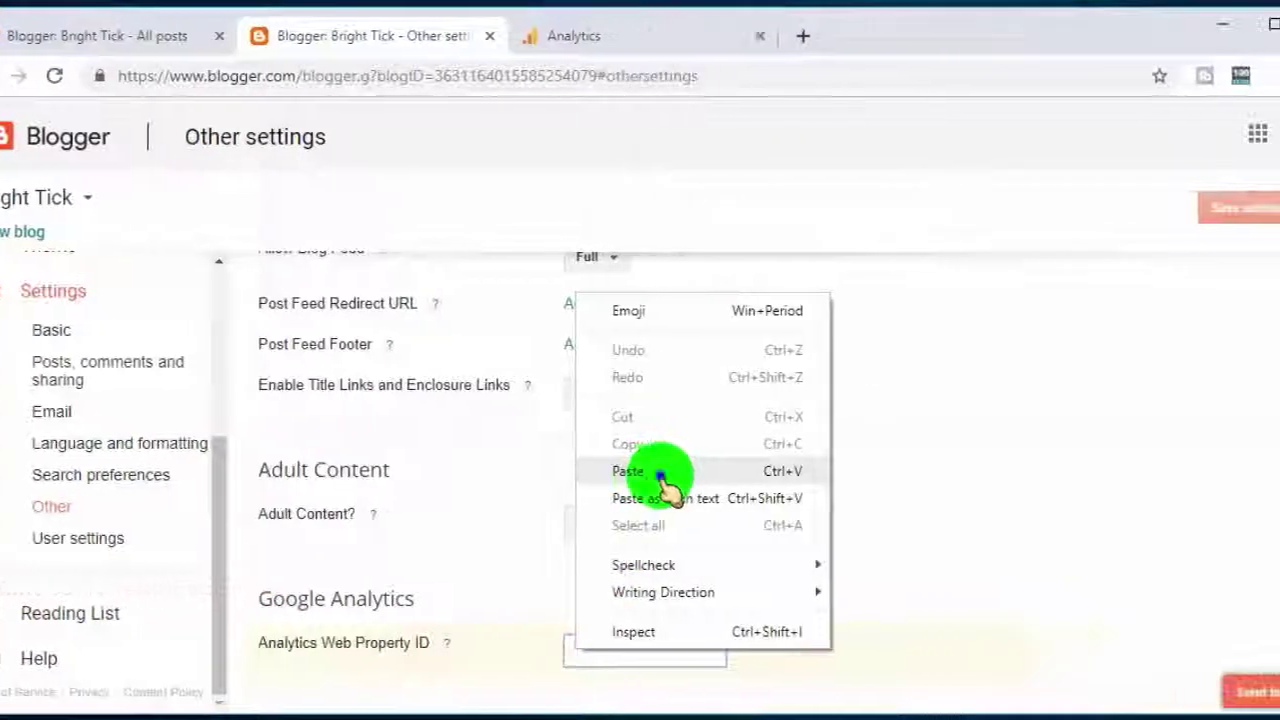
pyautogui.click(652, 478)
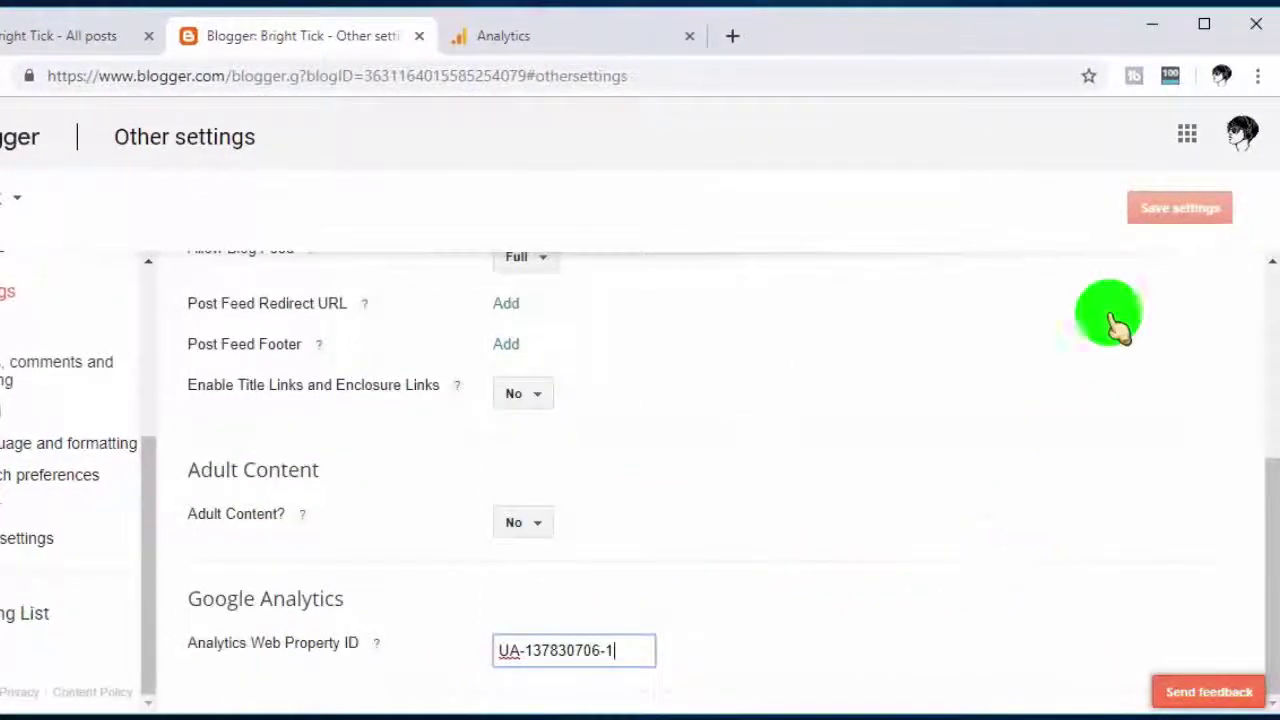
pyautogui.scroll(4, 1128, 527)
pyautogui.scroll(-4, 1128, 527)
pyautogui.click(763, 509)
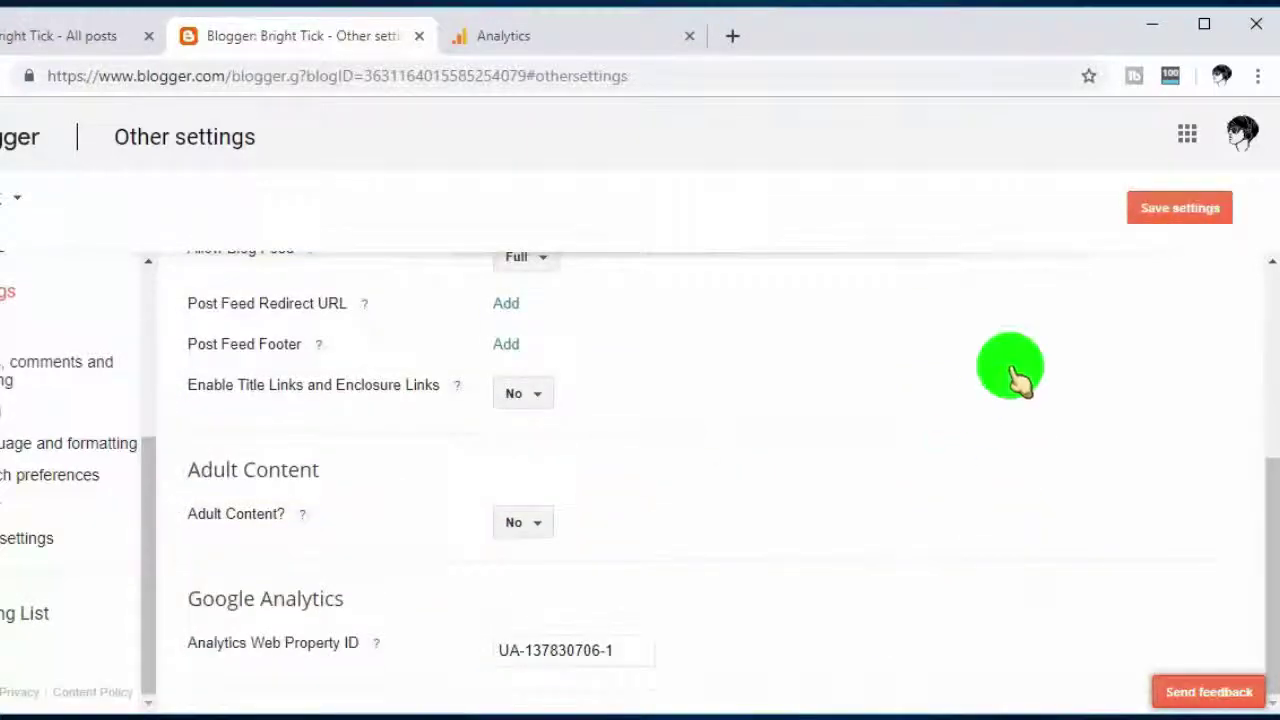
pyautogui.click(1163, 228)
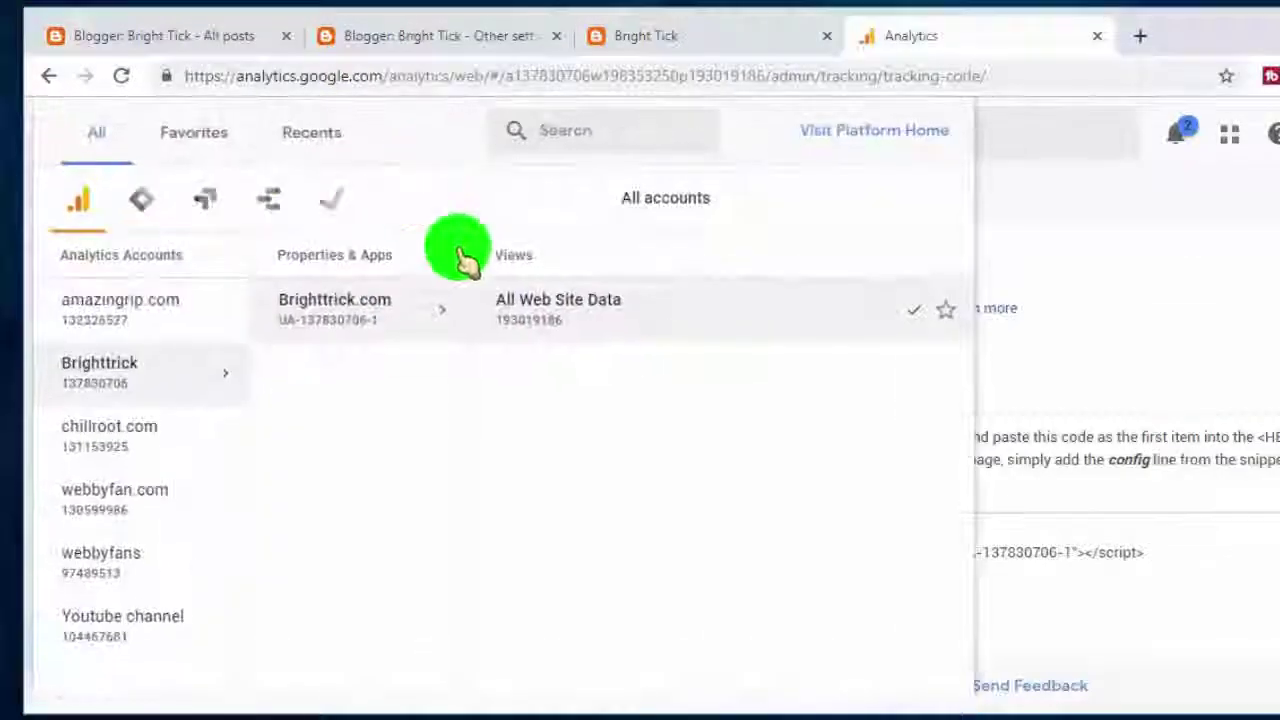
# - Open the All Web Site Data view of Brighttrick.com in Google Analytics and go to its Home page
pyautogui.click(560, 305)
pyautogui.scroll(-5, 760, 420)
pyautogui.scroll(5, 790, 500)
pyautogui.scroll(-5, 818, 545)
pyautogui.click(63, 220)
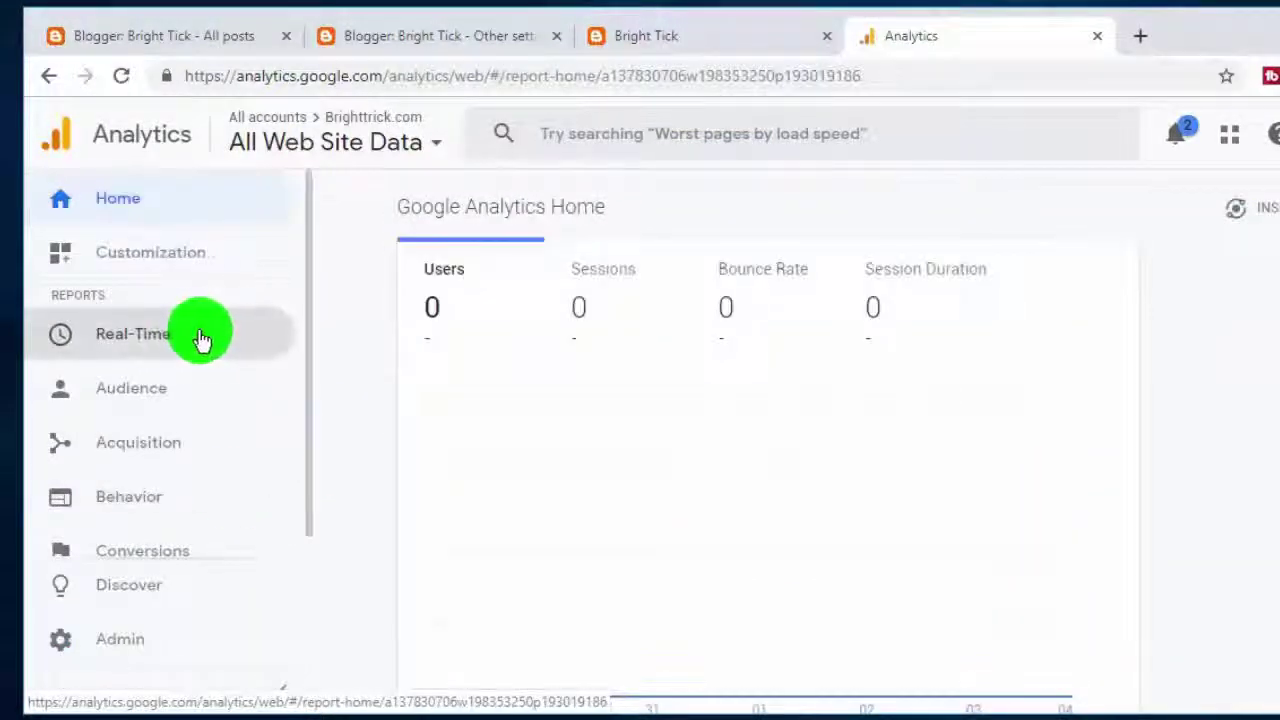
# - Open the Real-Time Overview report and examine the active users, pageviews, top referrals and social traffic
pyautogui.click(190, 338)
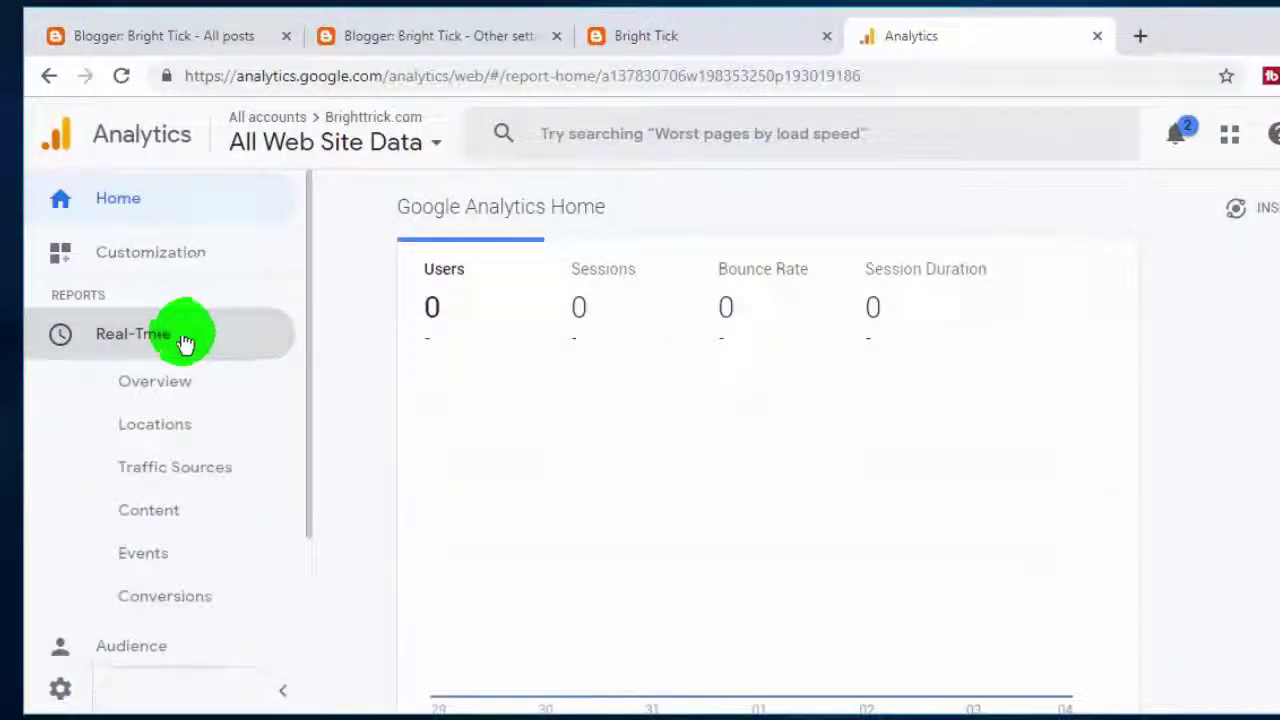
pyautogui.scroll(-6, 523, 411)
pyautogui.scroll(3, 521, 373)
pyautogui.scroll(-4, 521, 373)
pyautogui.click(168, 386)
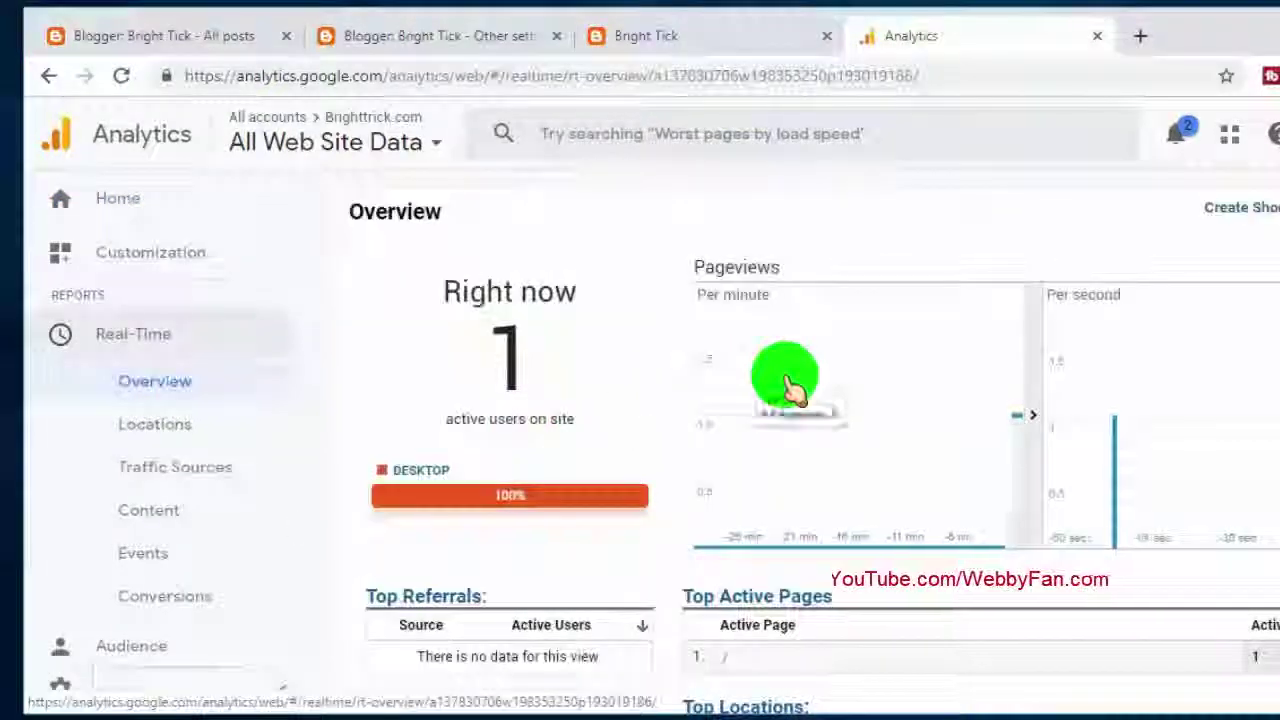
pyautogui.scroll(-2, 590, 425)
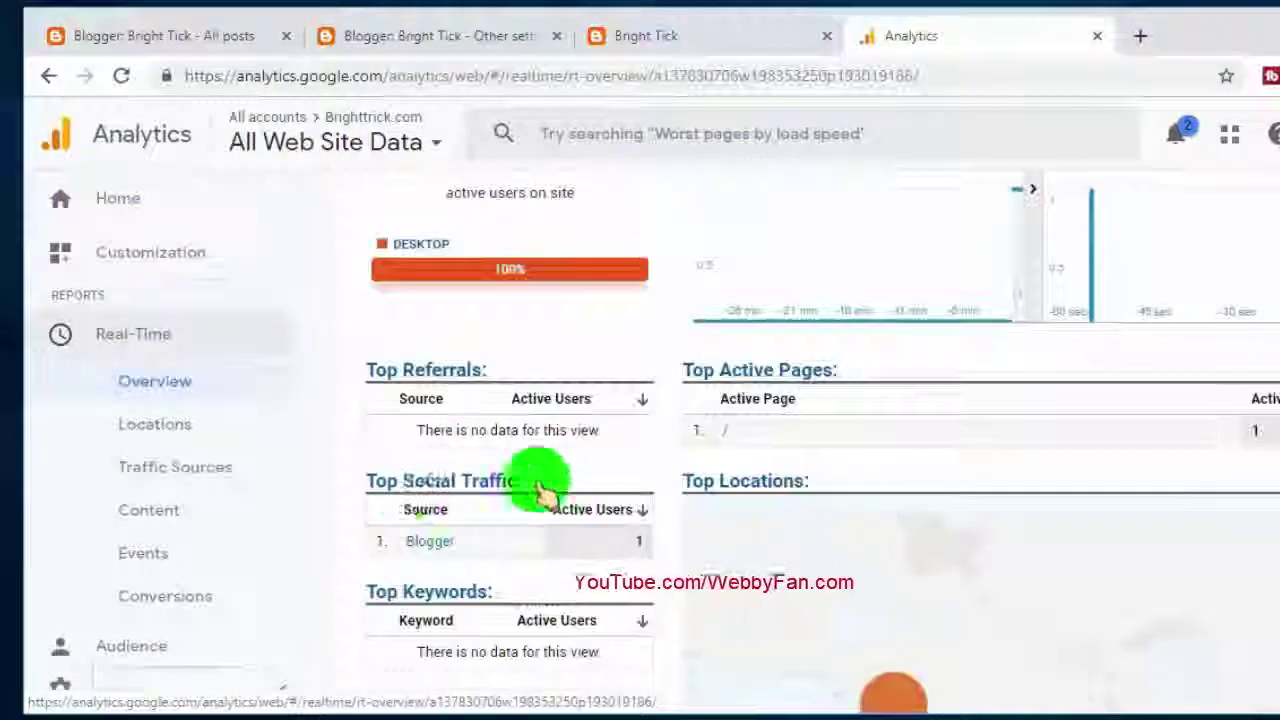
pyautogui.scroll(1, 580, 494)
pyautogui.scroll(-1, 691, 503)
pyautogui.scroll(2, 507, 498)
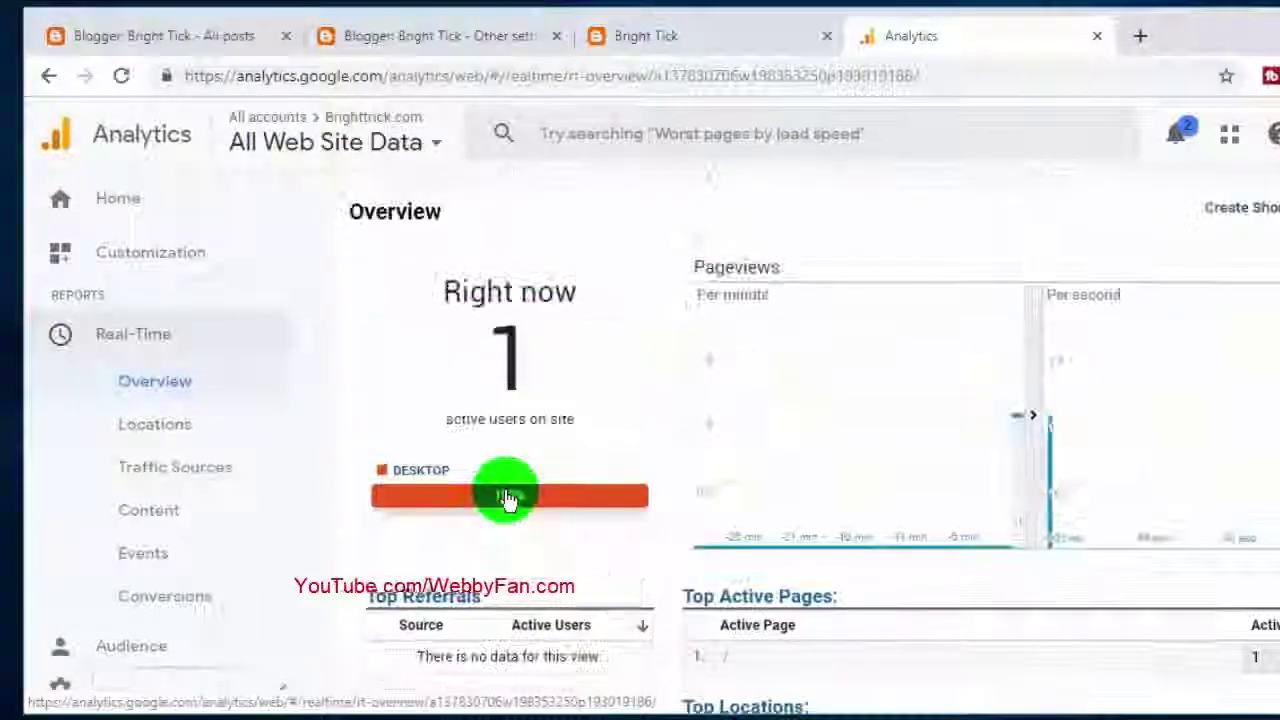